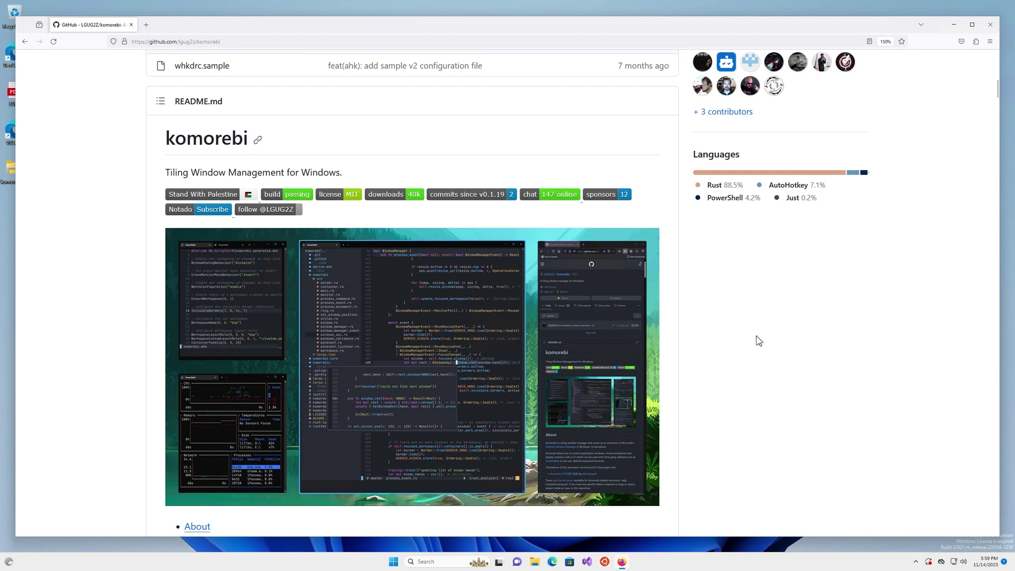
# Step: Open the v0.1.19 Latest release notes, scroll through them, and return to the repository page
pyautogui.scroll(3, 757, 374)
pyautogui.scroll(4, 756, 373)
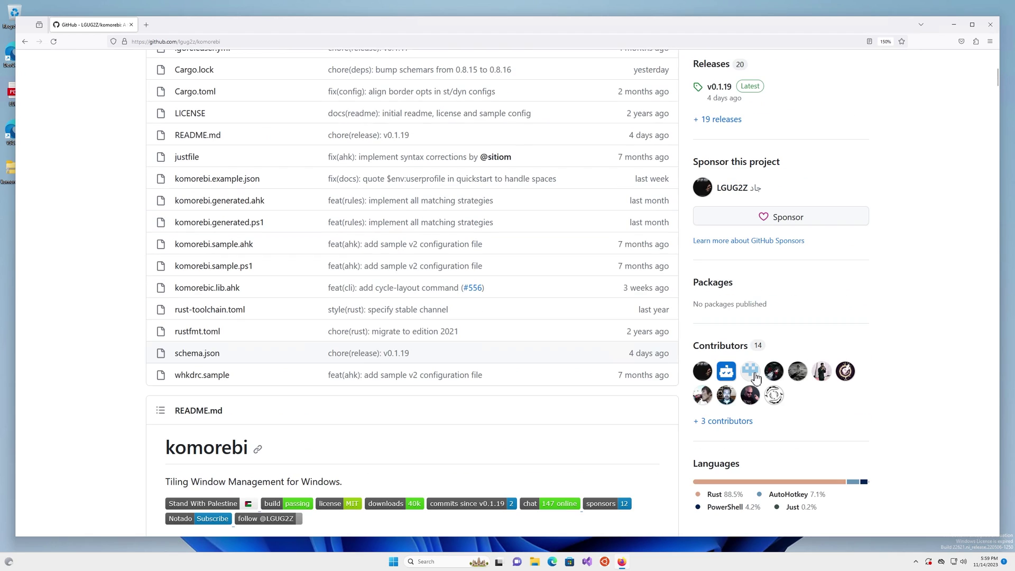
pyautogui.click(726, 226)
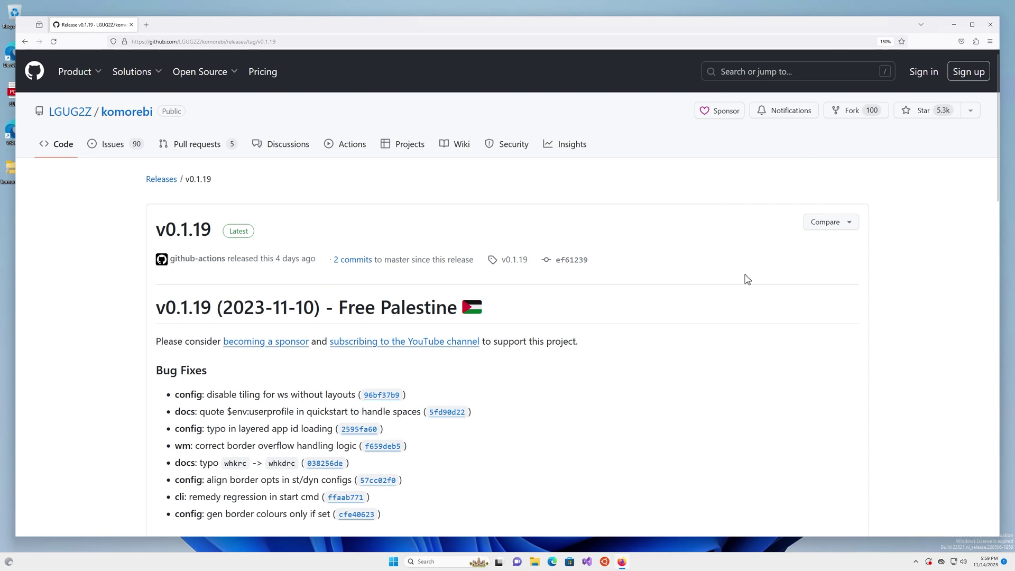
pyautogui.scroll(-1, 748, 280)
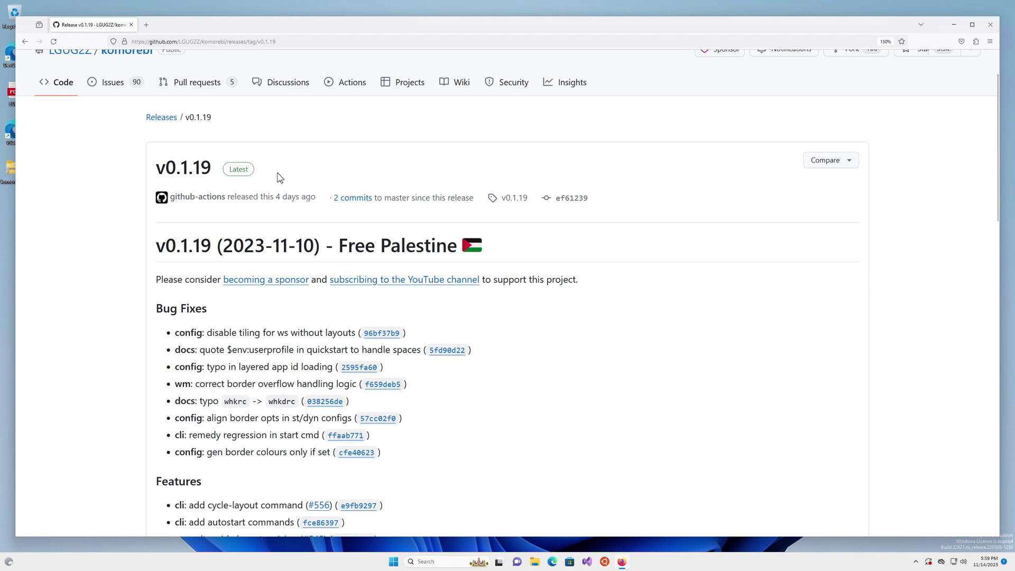
pyautogui.click(24, 41)
# Step: Launch Visual Studio Code by searching for vscode
pyautogui.press('super')
pyautogui.write('vscode')
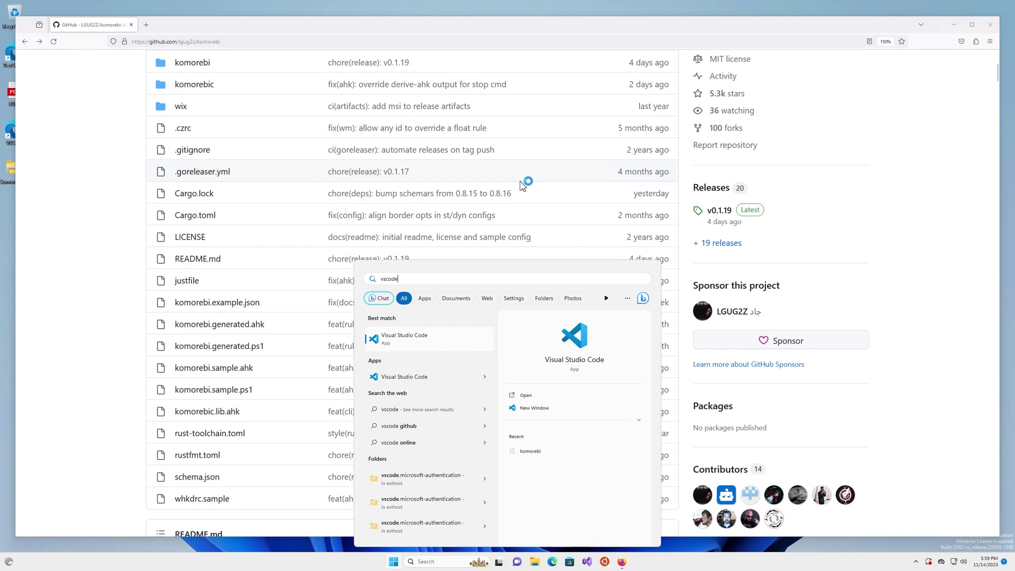
pyautogui.press('Return')
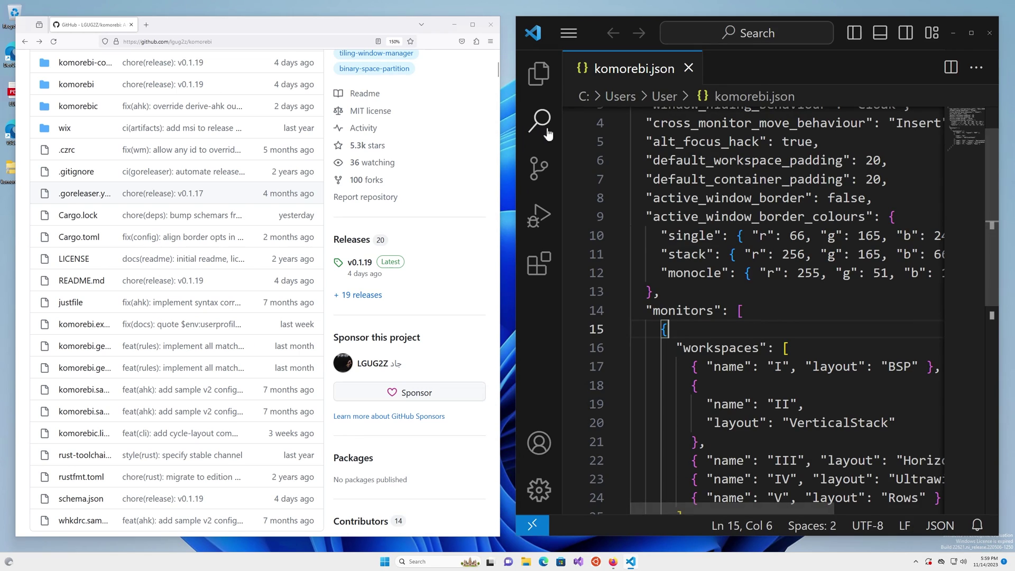
# Step: Close the Release Notes tab and the WSL prompt, then place the cursor after line 13
pyautogui.click(454, 25)
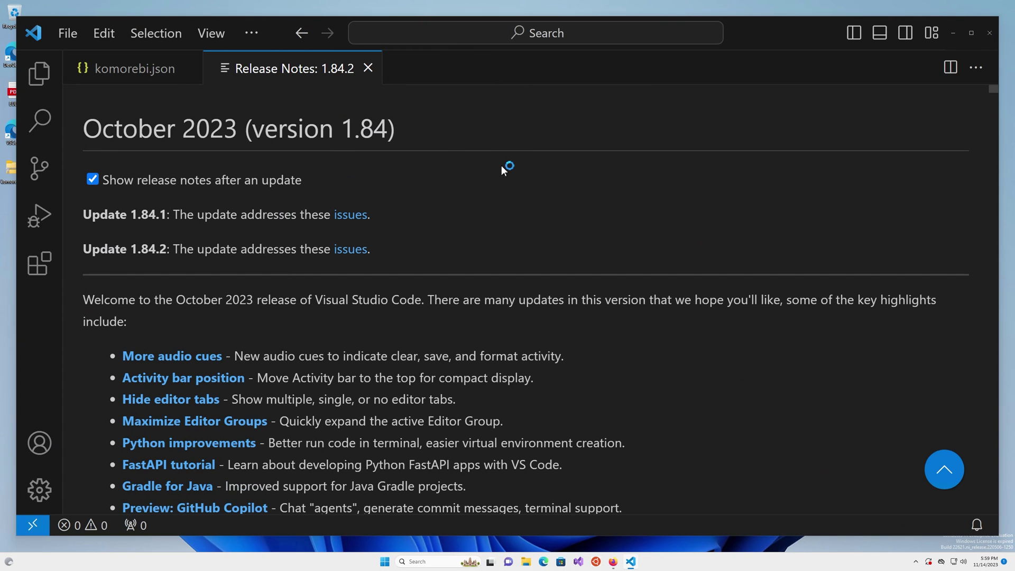
pyautogui.click(368, 68)
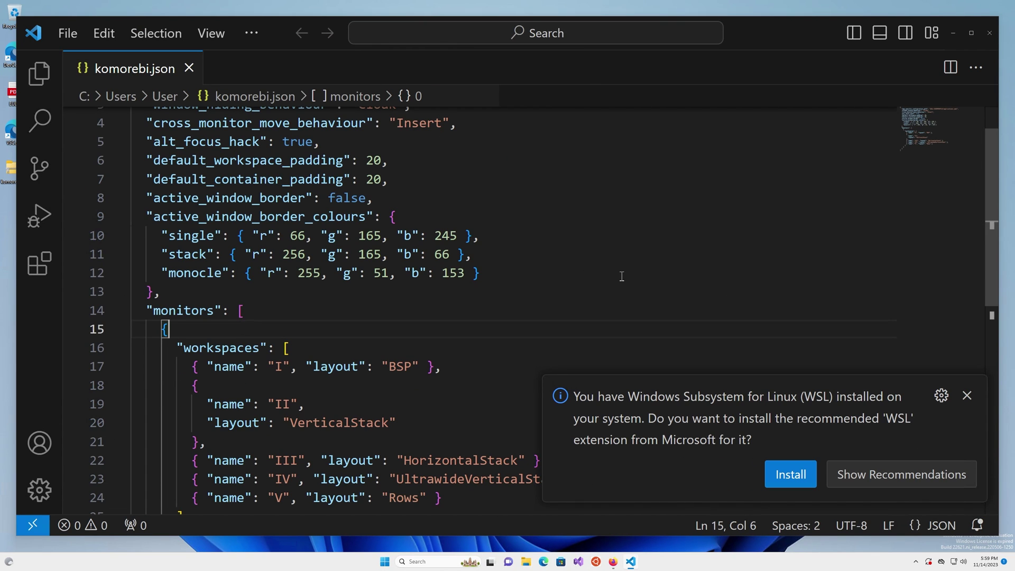
pyautogui.click(966, 396)
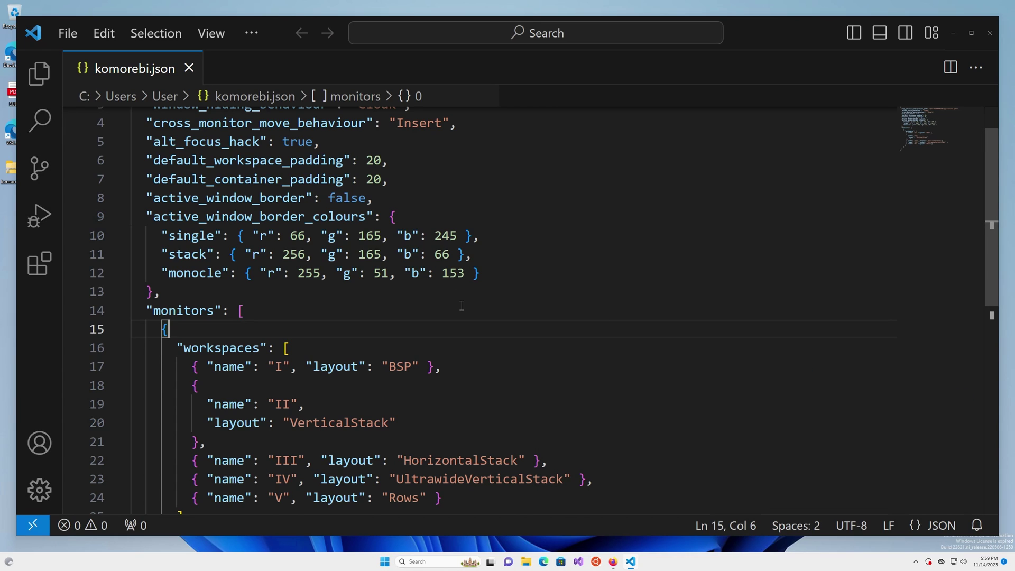
pyautogui.scroll(1, 459, 305)
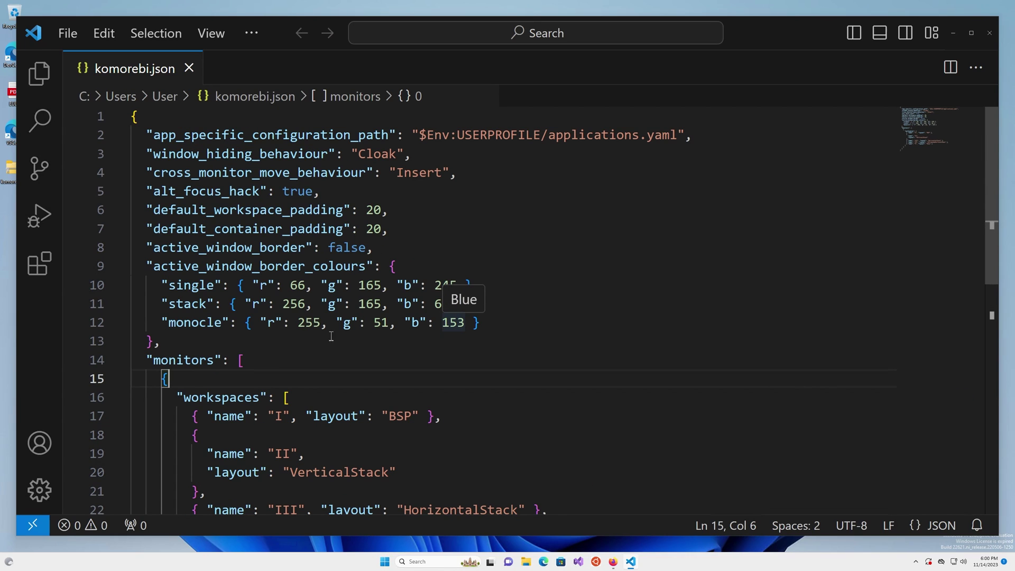
pyautogui.click(453, 347)
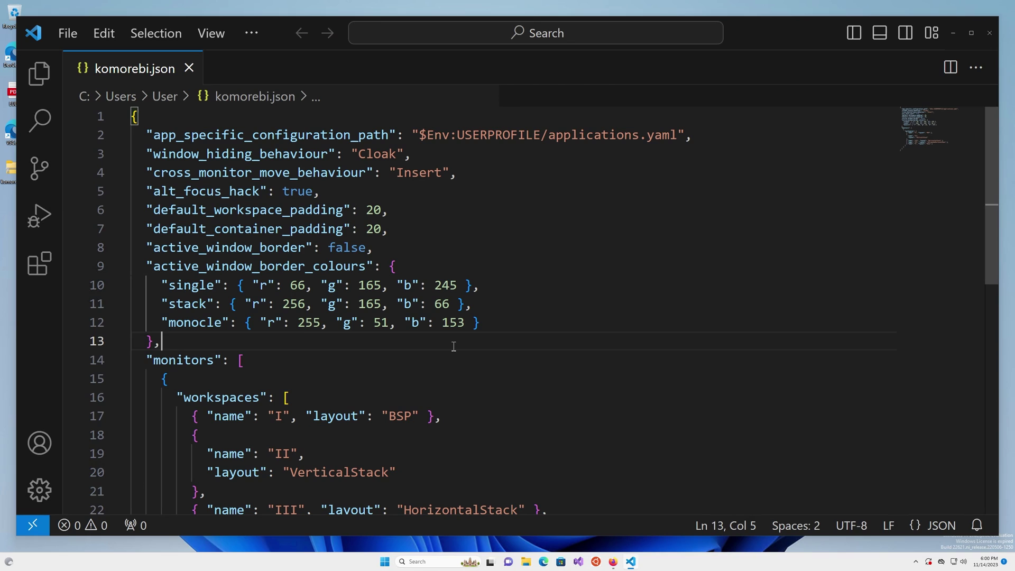
# Step: Insert a new "float_rules" key on a new line after line 13
pyautogui.press('Return')
pyautogui.write('"')
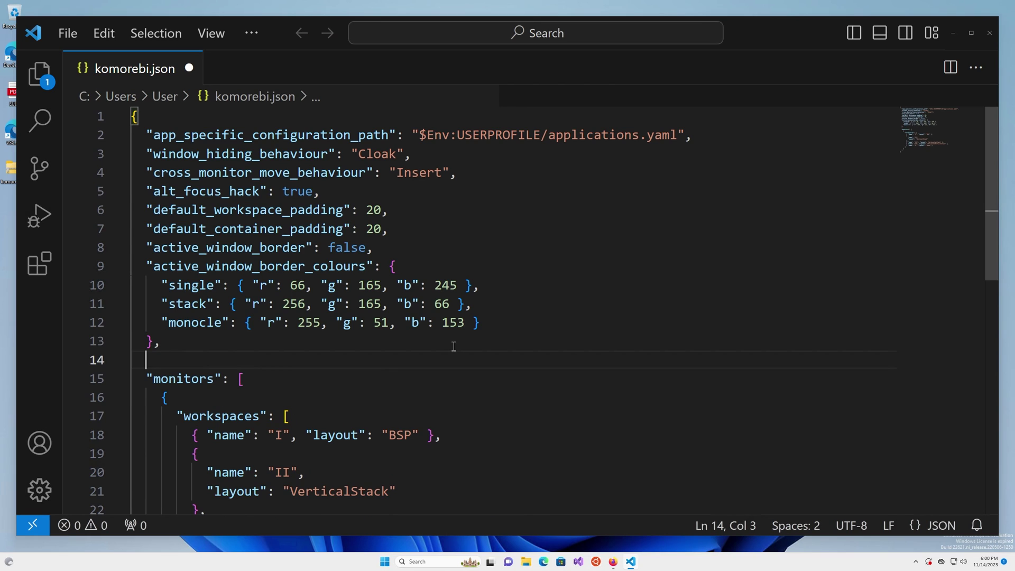
pyautogui.press('Down')
pyautogui.press('Down')
pyautogui.press('Down')
pyautogui.press('Down')
pyautogui.press('Down')
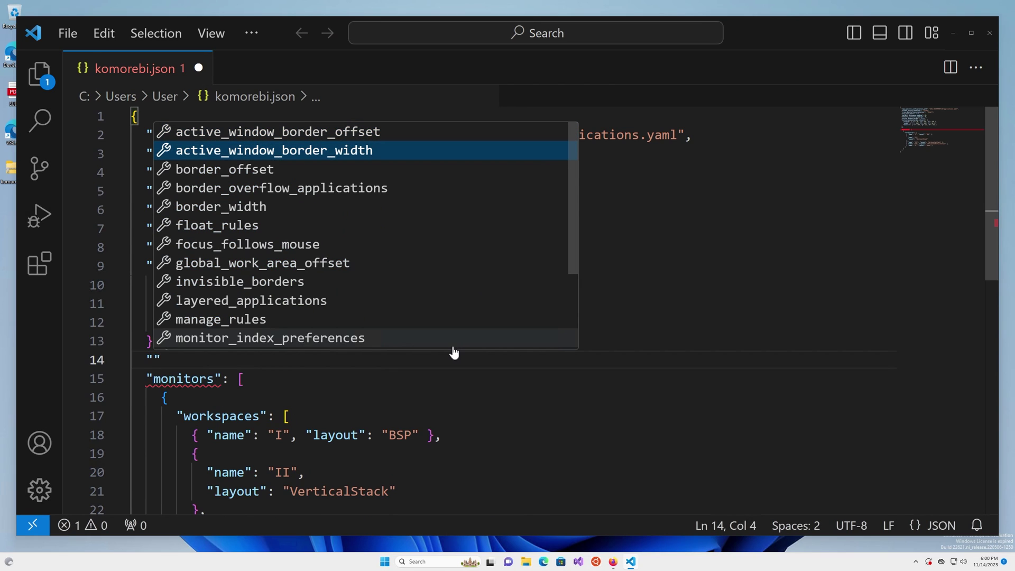
pyautogui.press('Down')
pyautogui.press('Down')
pyautogui.press('Down')
pyautogui.press('Down')
pyautogui.press('Down')
pyautogui.press('Down')
pyautogui.press('Down')
pyautogui.press('Down')
pyautogui.press('Down')
pyautogui.press('Down')
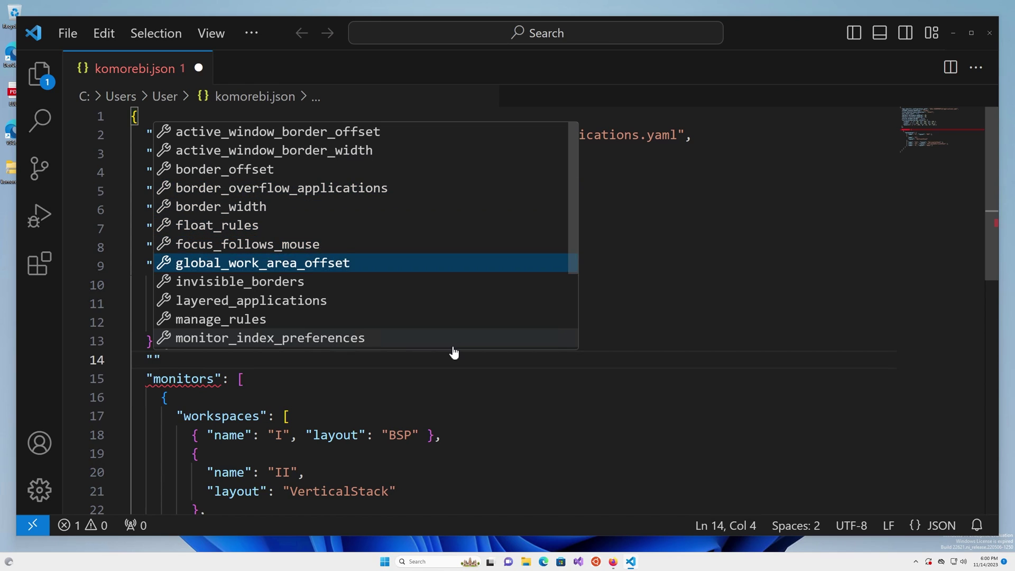
pyautogui.press('Down')
pyautogui.press('Down')
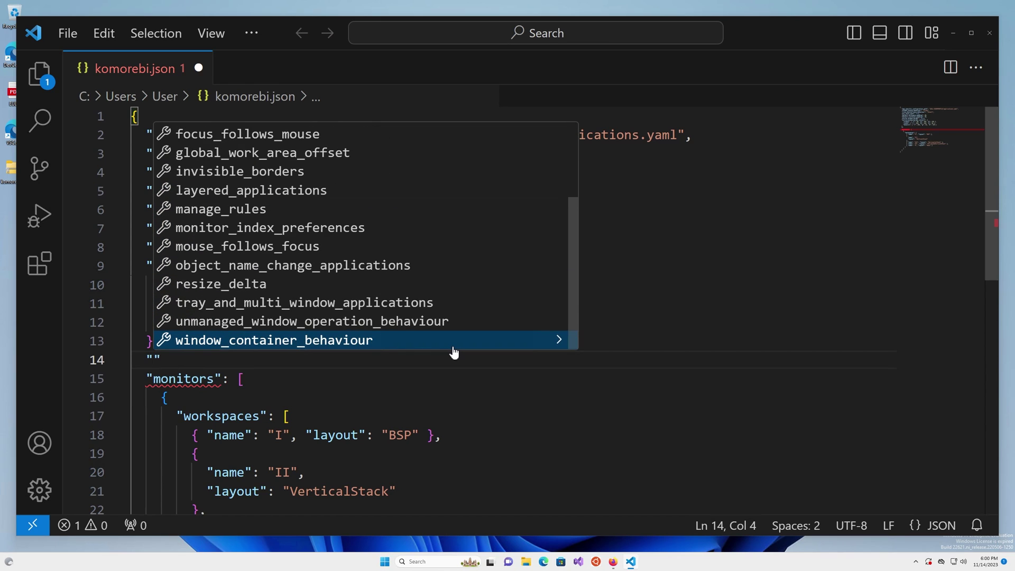
pyautogui.press('Up')
pyautogui.press('Up')
pyautogui.press('Up')
pyautogui.press('Up')
pyautogui.press('Up')
pyautogui.press('Up')
pyautogui.press('Up')
pyautogui.press('Up')
pyautogui.press('Up')
pyautogui.press('Up')
pyautogui.press('Up')
pyautogui.press('Up')
pyautogui.press('Up')
pyautogui.press('Up')
pyautogui.press('Up')
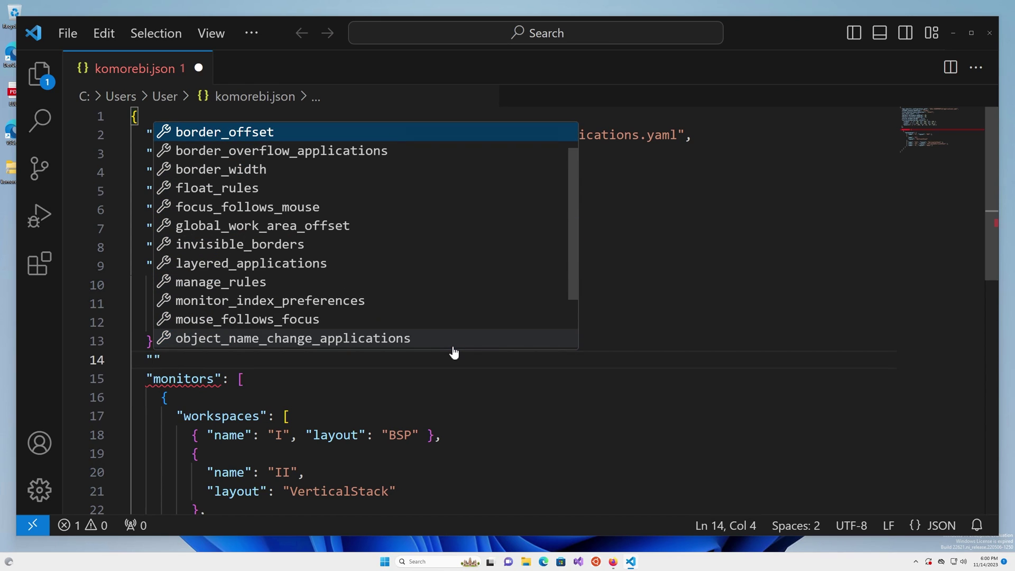
pyautogui.write('fl')
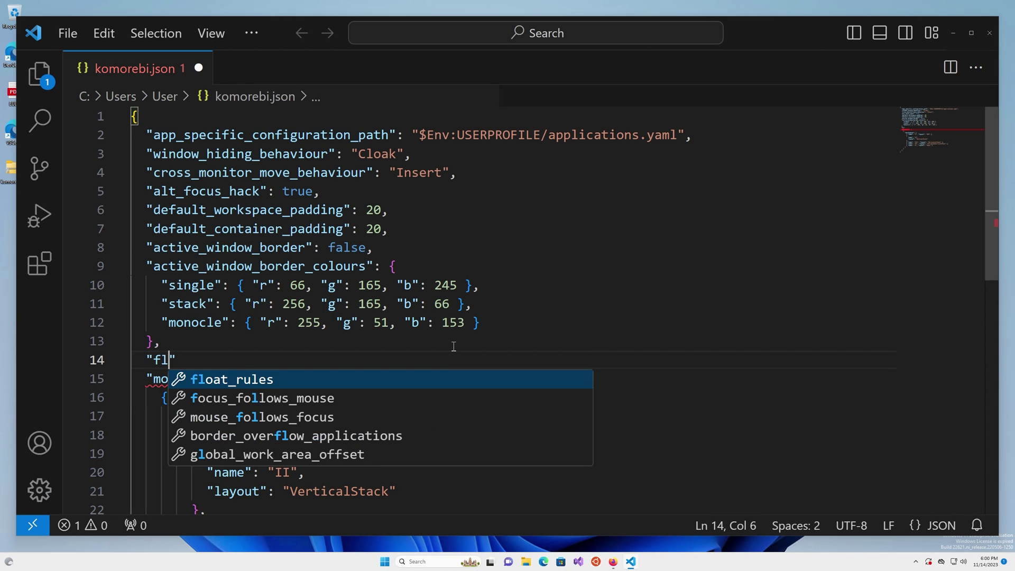
pyautogui.write('oat')
pyautogui.press('Return')
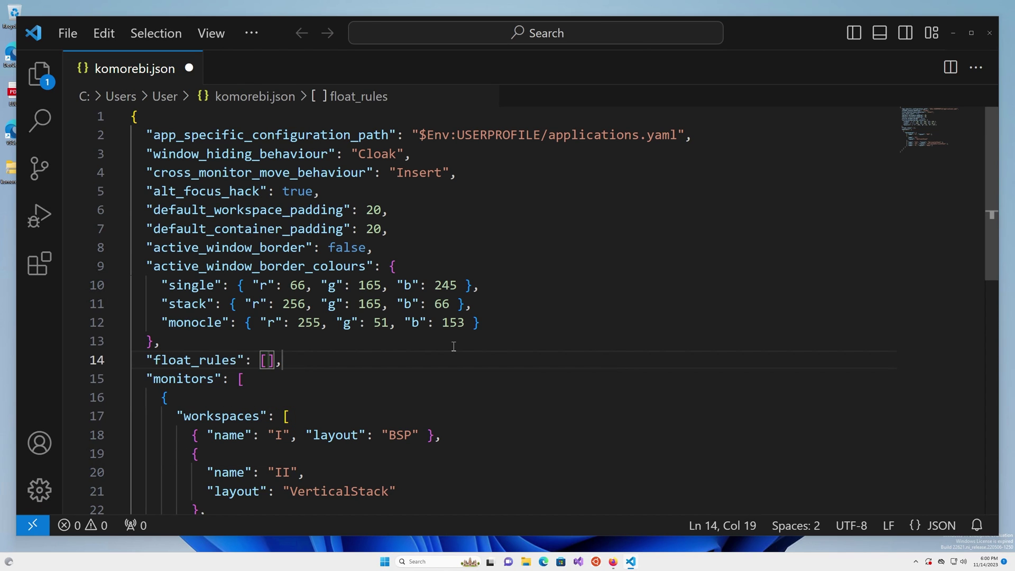
# Step: Add a rule object to float_rules with an empty "id" property
pyautogui.press('Return')
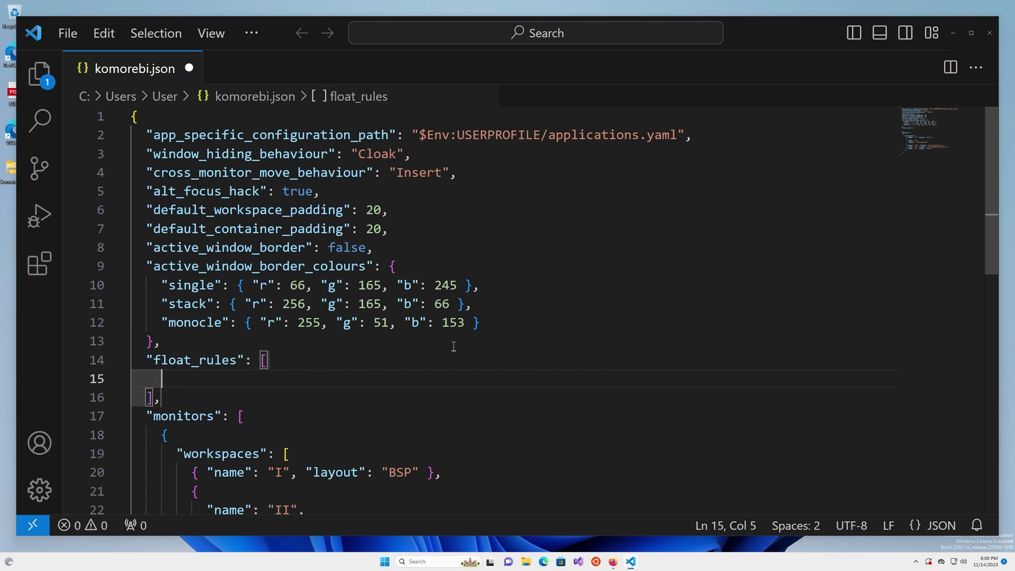
pyautogui.write('{')
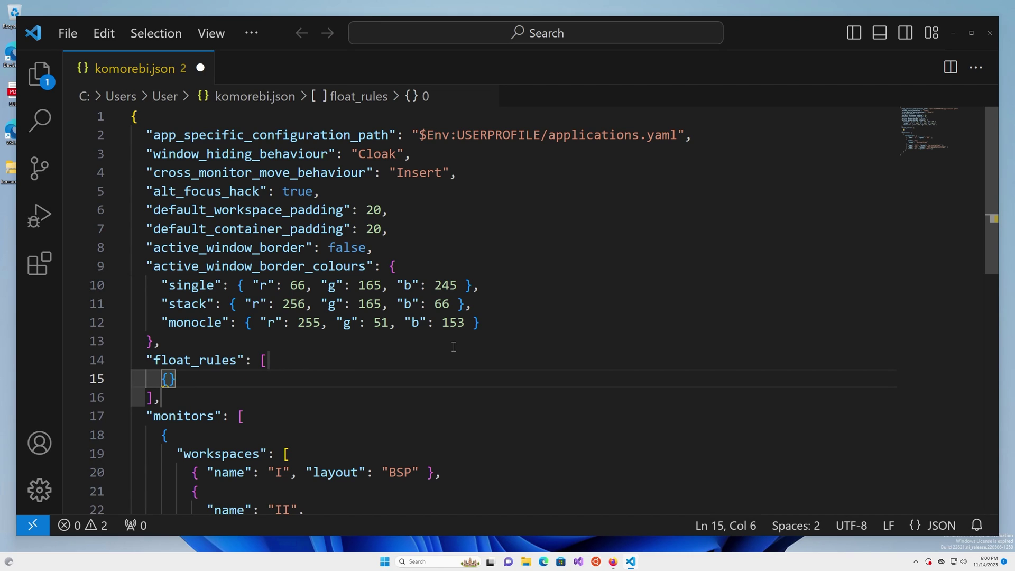
pyautogui.press('Return')
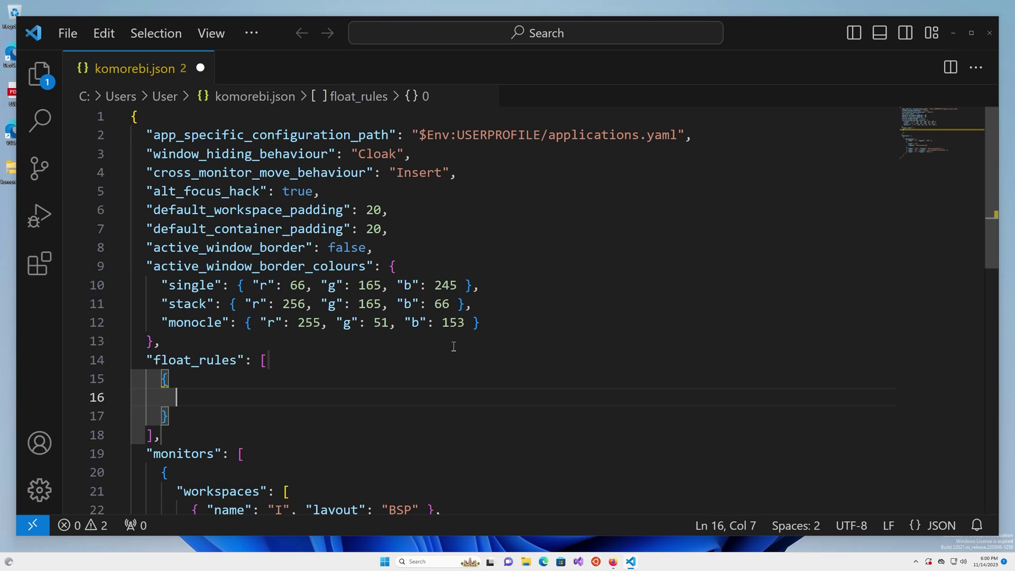
pyautogui.write('"id')
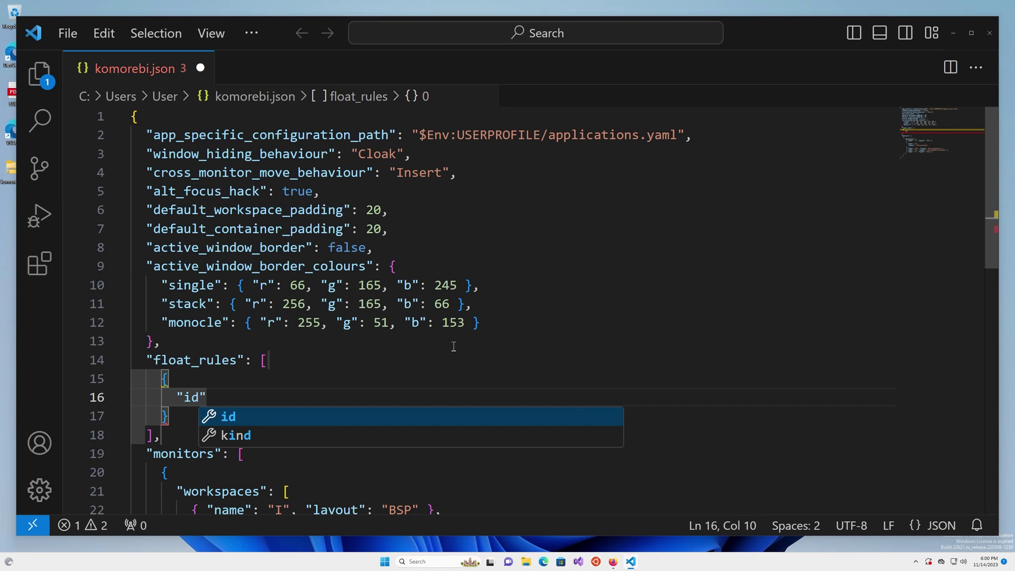
pyautogui.press('Return')
pyautogui.press('Right')
pyautogui.write(',')
pyautogui.press('Return')
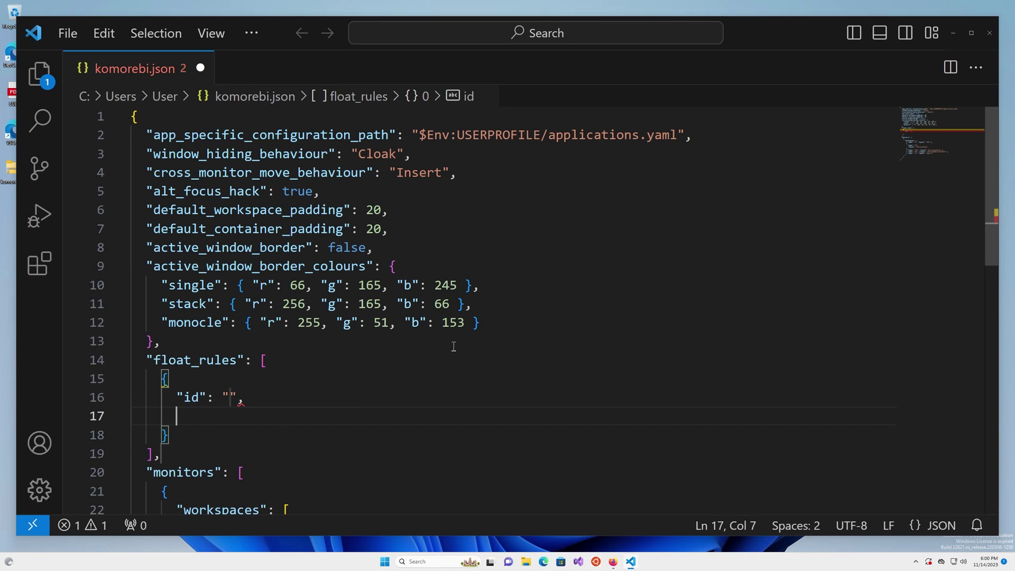
# Step: Set the rule's "kind" to "Title" and return inside the empty id quotes
pyautogui.write('"')
pyautogui.press('Return')
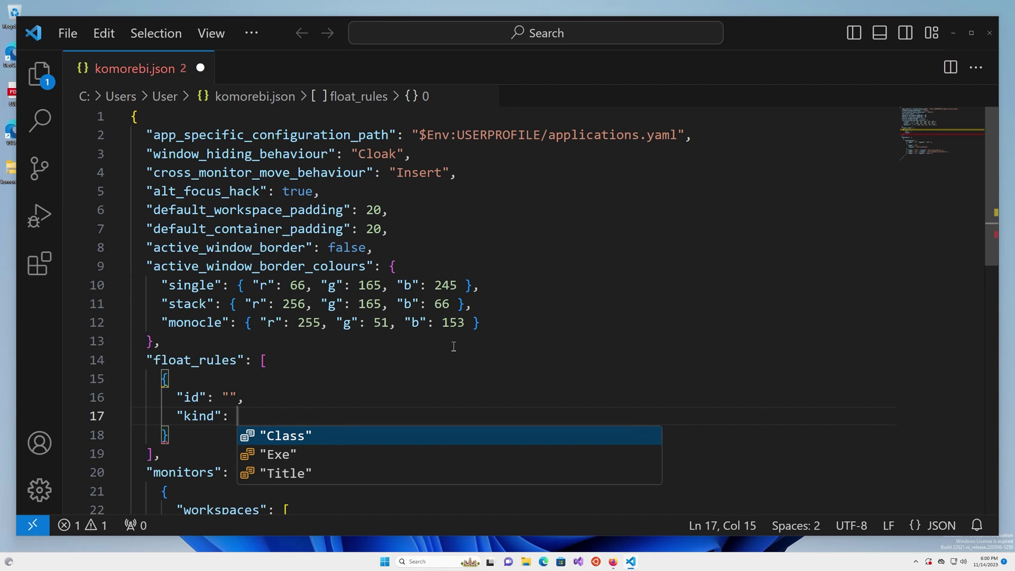
pyautogui.press('Down')
pyautogui.press('Down')
pyautogui.press('Up')
pyautogui.press('Up')
pyautogui.press('Down')
pyautogui.press('Down')
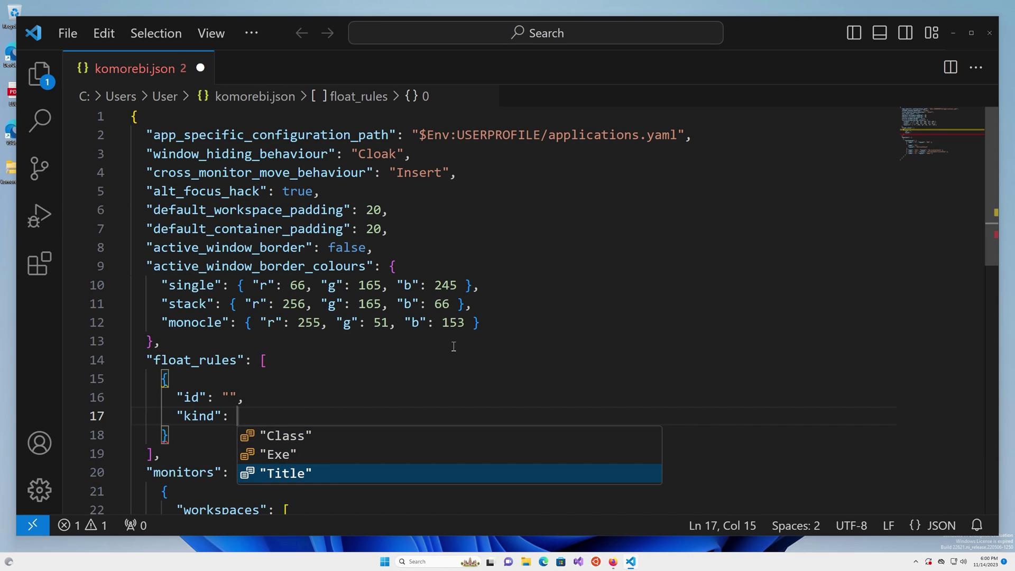
pyautogui.press('Return')
pyautogui.press('Up')
pyautogui.press('Left')
pyautogui.press('Left')
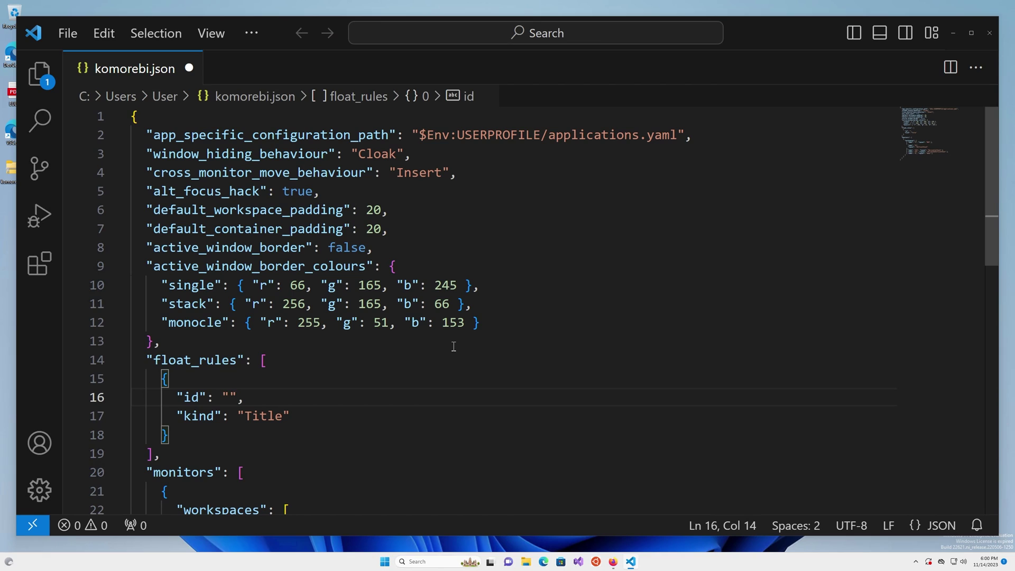
# Step: Enter Teams as the float rule's id, keeping kind as "Title"
pyautogui.write('Teams')
pyautogui.press('Down')
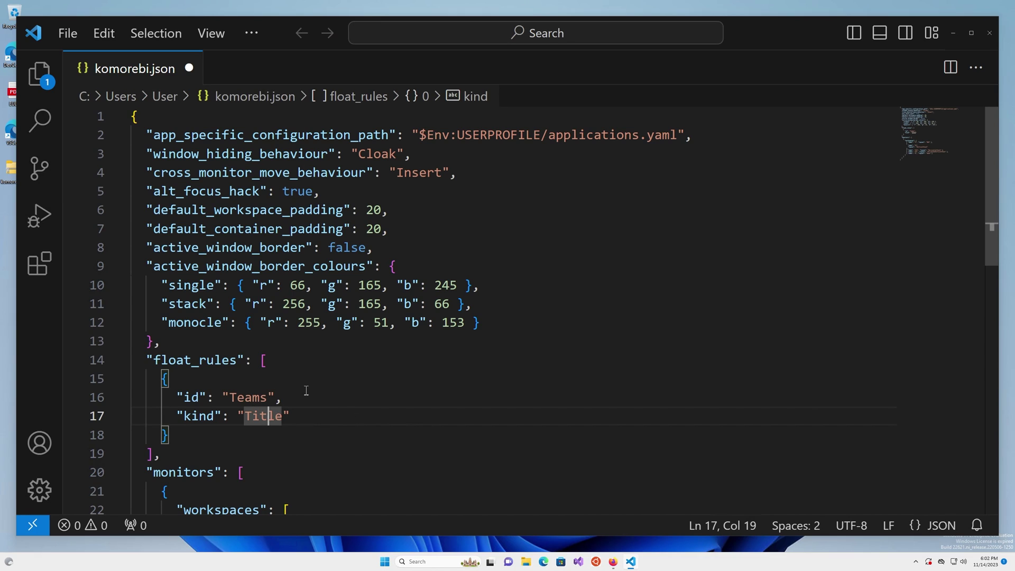
pyautogui.doubleClick(244, 397)
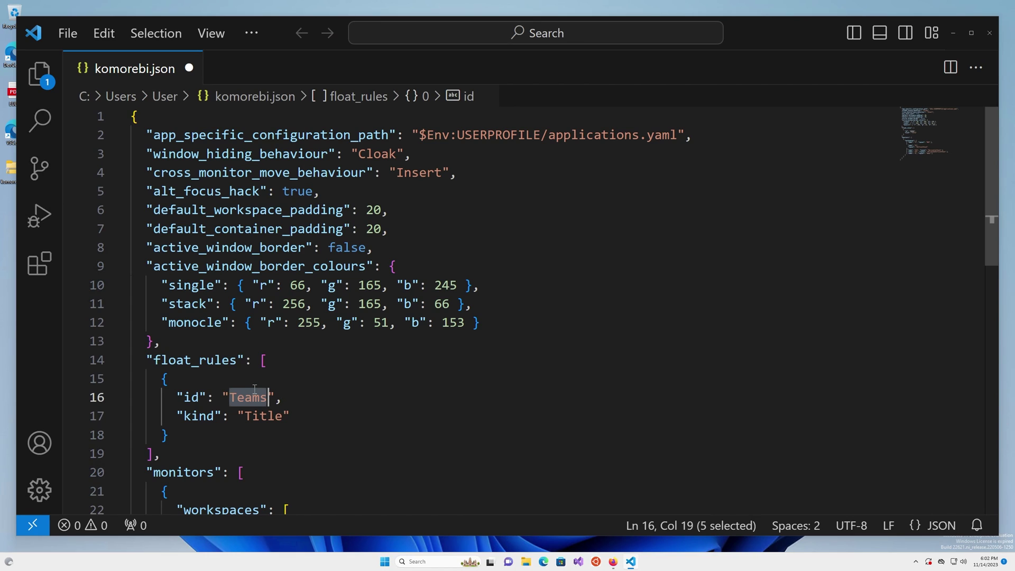
pyautogui.click(320, 419)
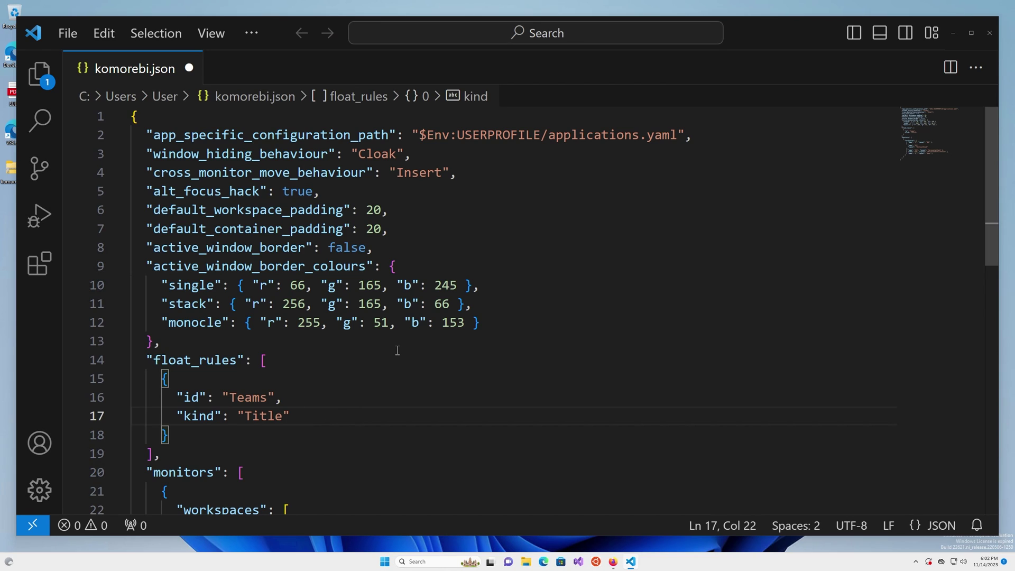
# Step: Add a "matching_strategy" key after "kind": "Title" with an empty value to list its options
pyautogui.write(',')
pyautogui.scroll(-1, 396, 350)
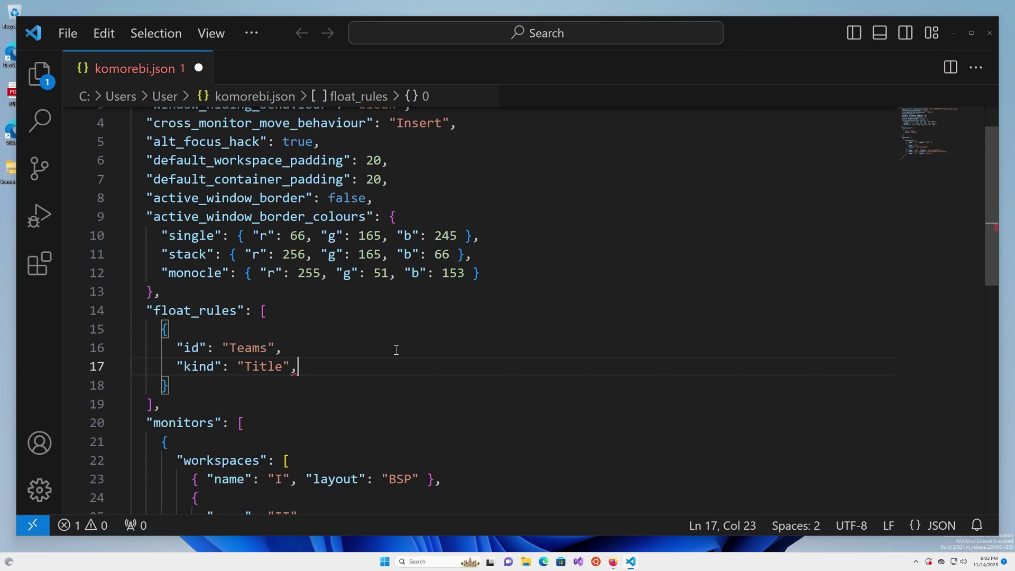
pyautogui.scroll(-2, 396, 350)
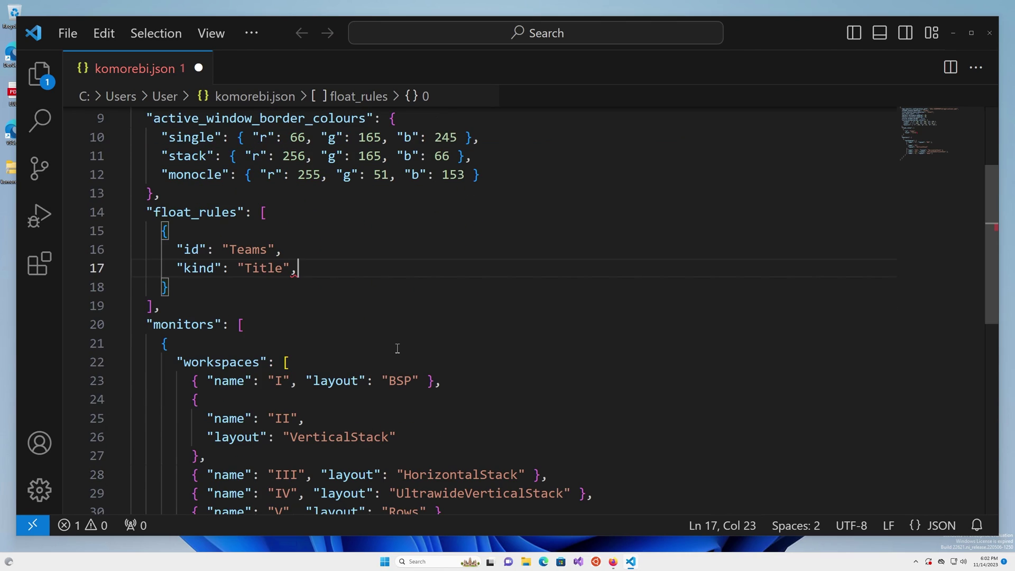
pyautogui.press('Return')
pyautogui.write('"')
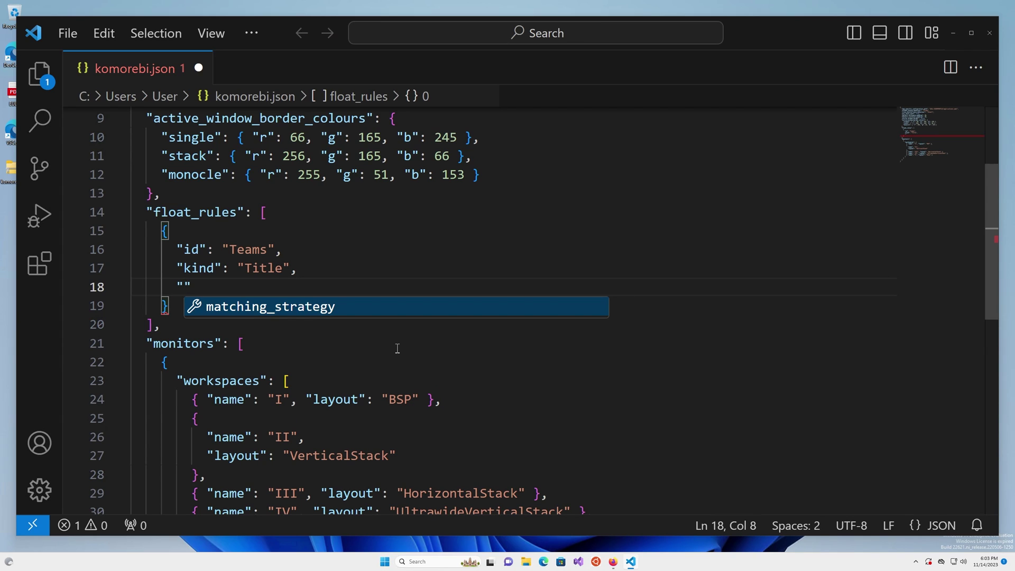
pyautogui.press('Return')
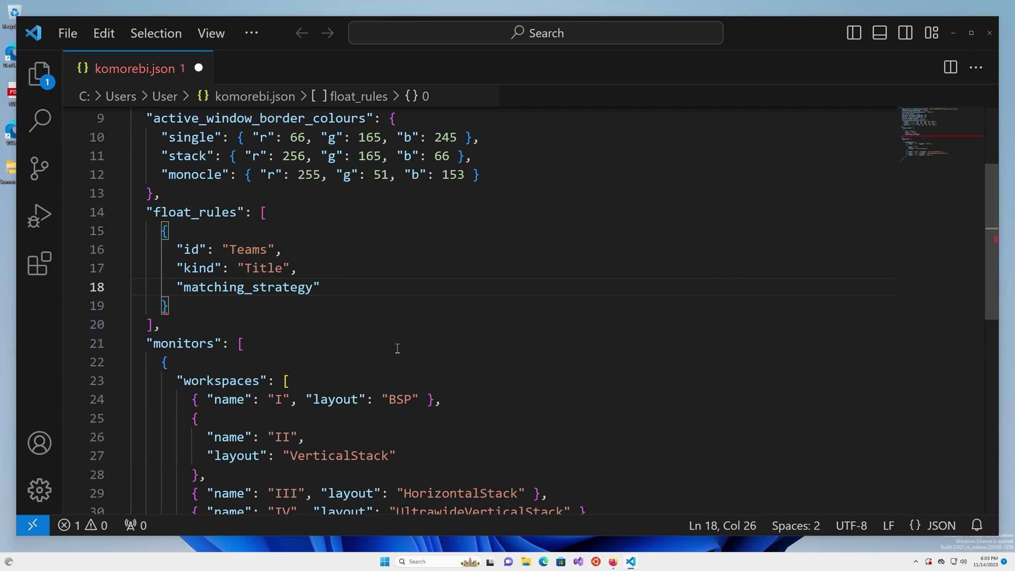
pyautogui.write(': "')
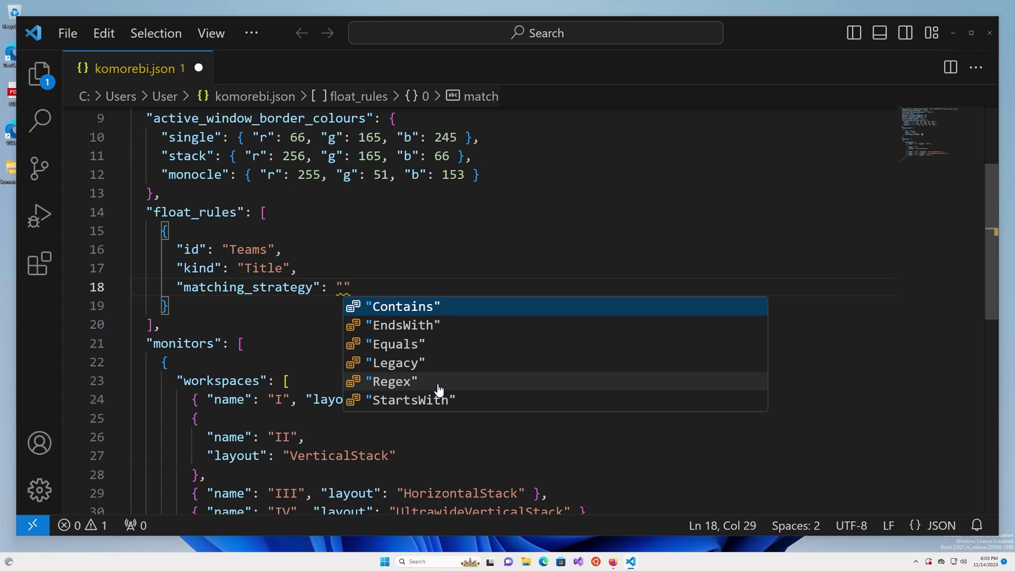
# Step: Set matching_strategy to Regex and extend the id to 'Teams Notifications: Message from <USER> sent <X> minutes ago'
pyautogui.click(439, 390)
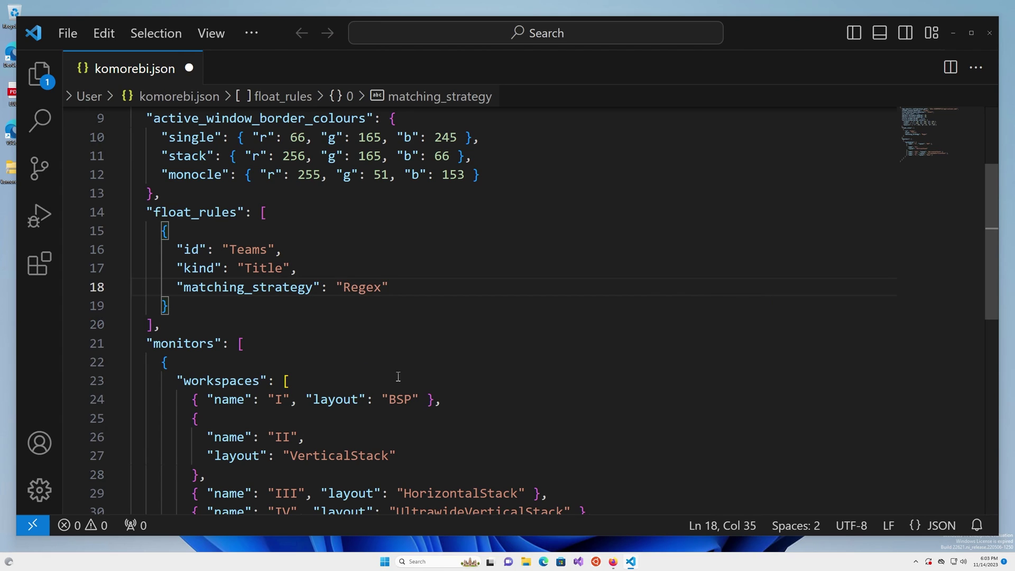
pyautogui.click(231, 249)
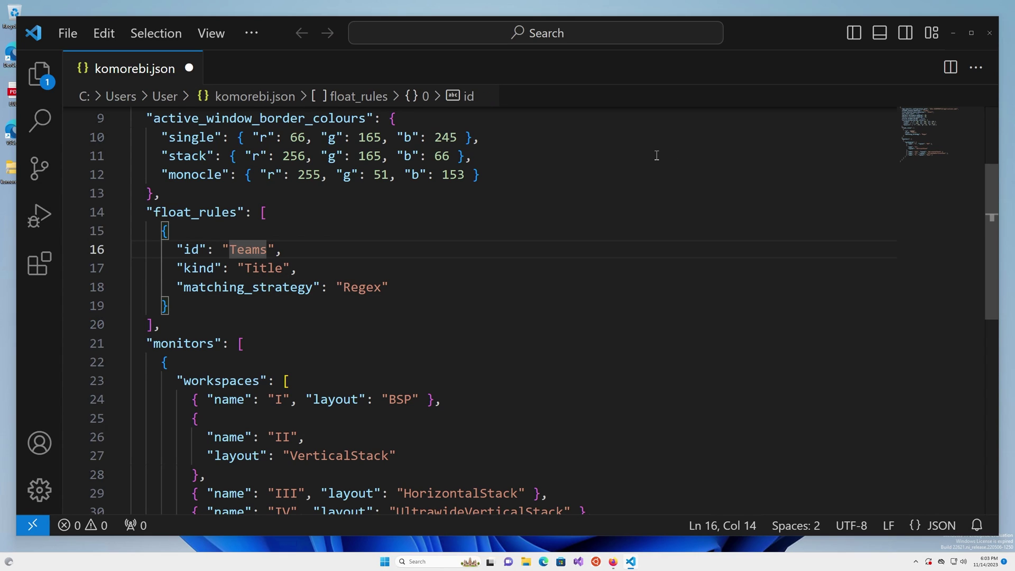
pyautogui.press('Right')
pyautogui.press('Right')
pyautogui.press('Down')
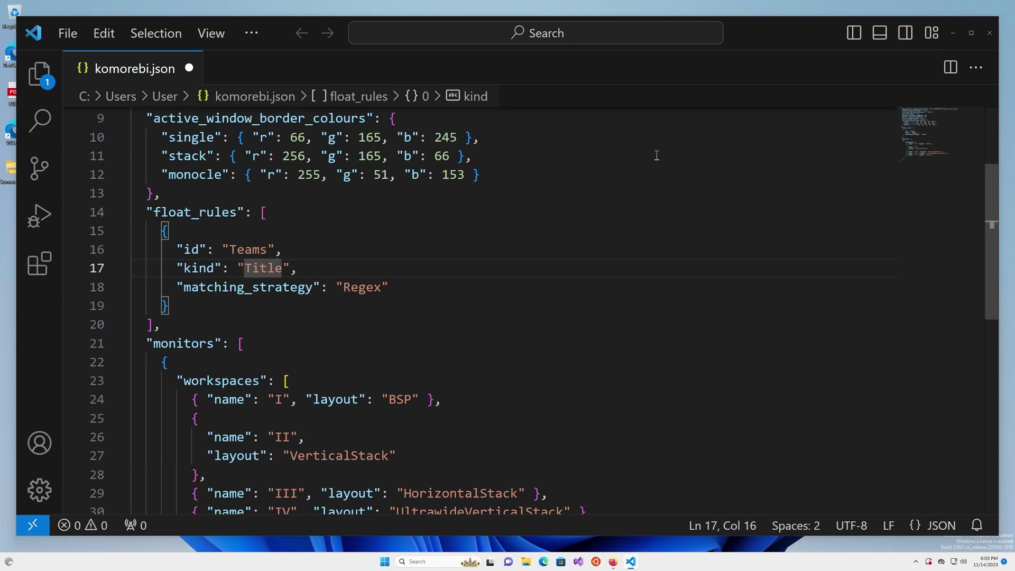
pyautogui.press('Up')
pyautogui.press('Right')
pyautogui.press('Right')
pyautogui.press('Right')
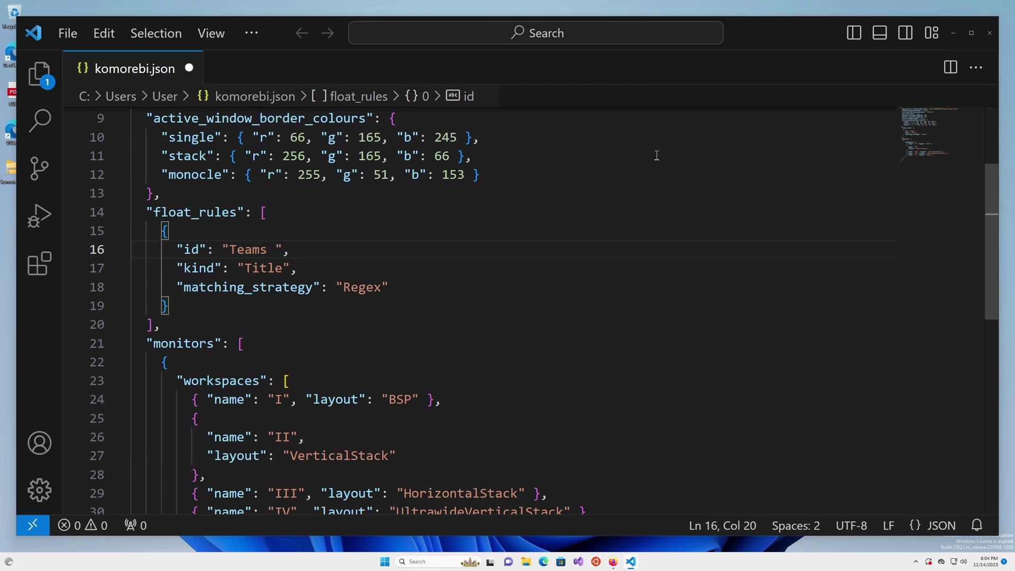
pyautogui.press('BackSpace')
pyautogui.write('Notification')
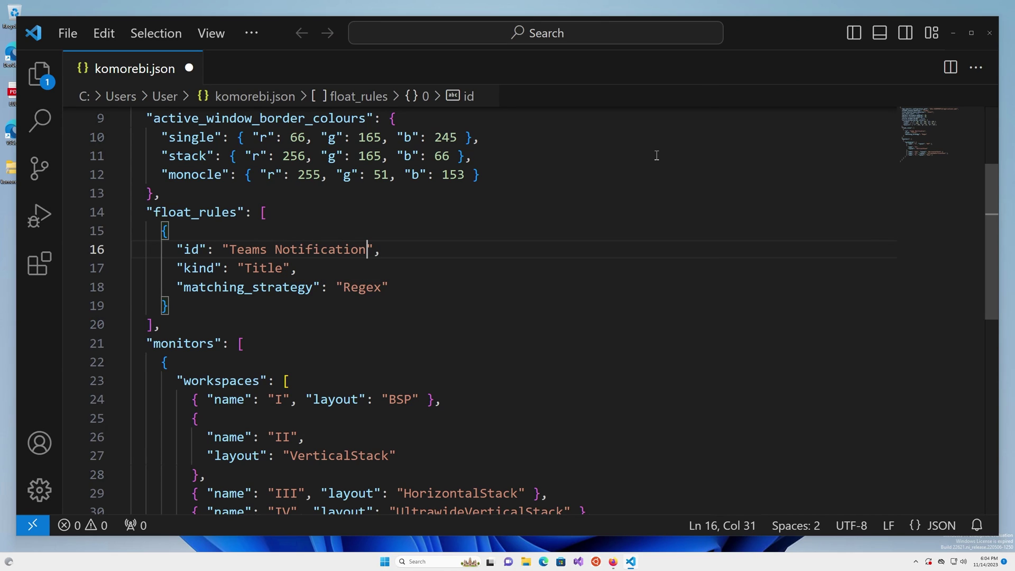
pyautogui.write('s: Message from <U')
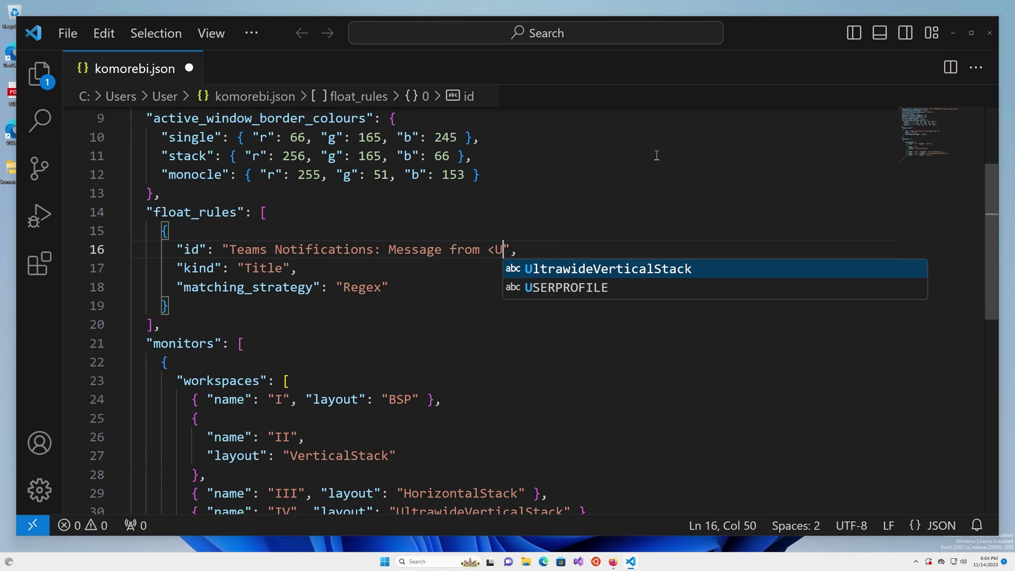
pyautogui.write('SER>')
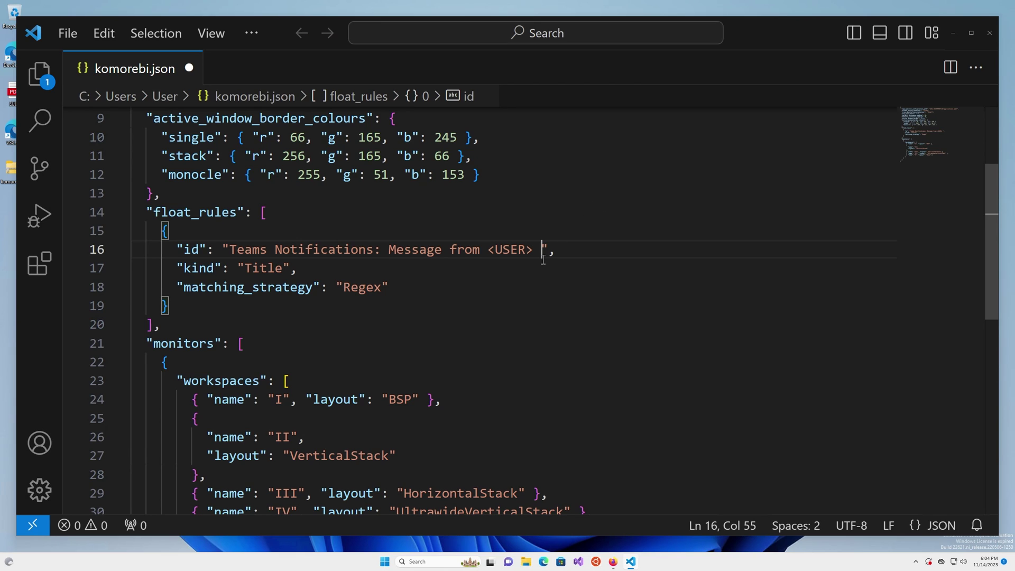
pyautogui.write('sent <X> minutes ago')
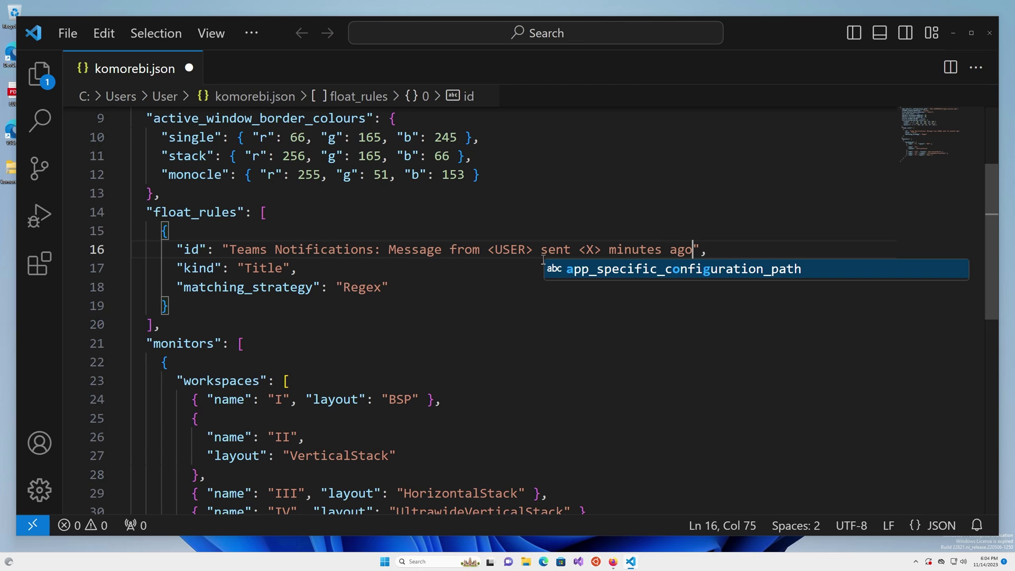
# Step: Copy the full notification title from the id and switch to Firefox
pyautogui.moveTo(252, 250); pyautogui.dragTo(245, 250)
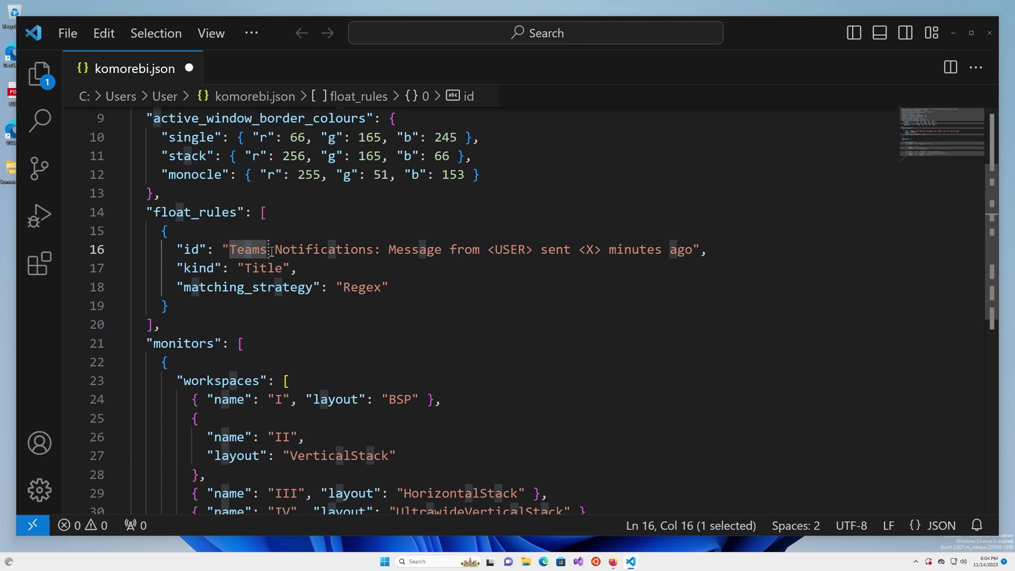
pyautogui.click(247, 253)
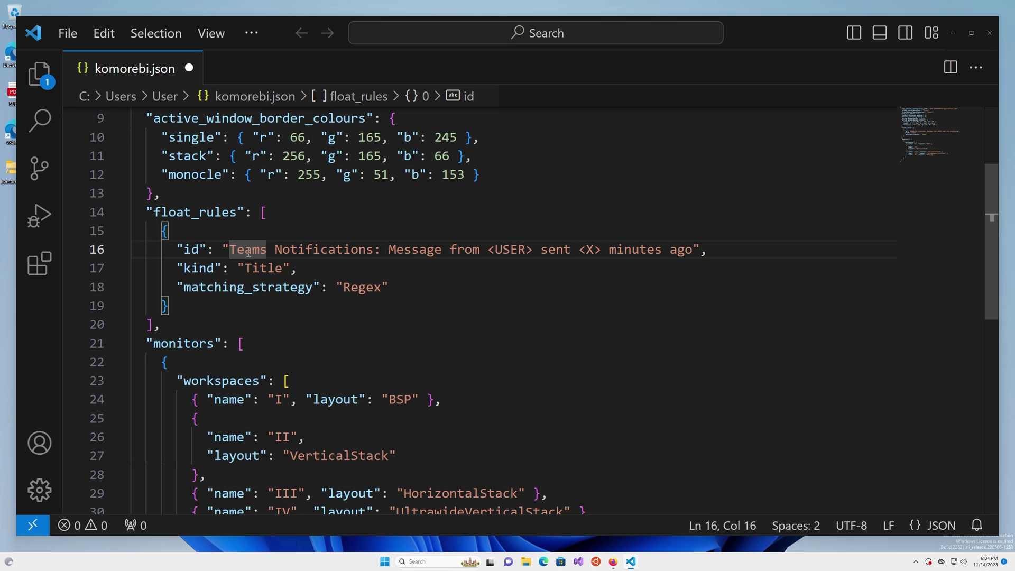
pyautogui.moveTo(229, 250); pyautogui.dragTo(693, 252)
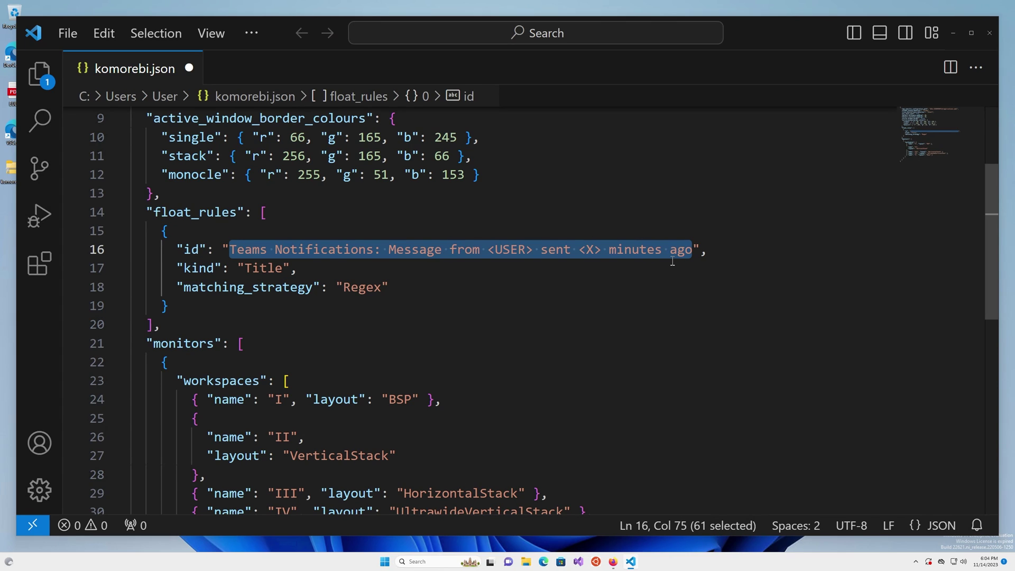
pyautogui.press('alt')
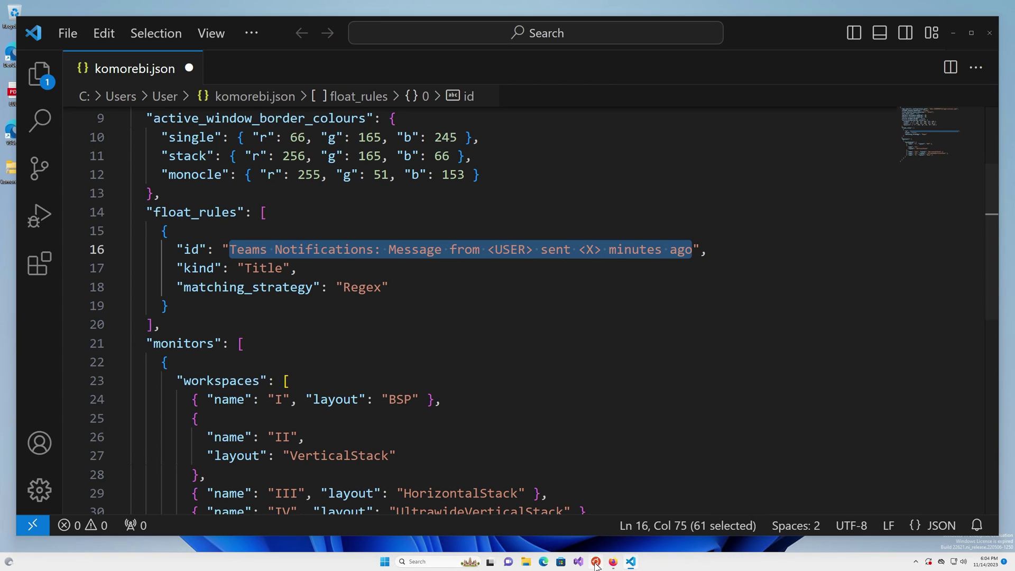
pyautogui.click(613, 561)
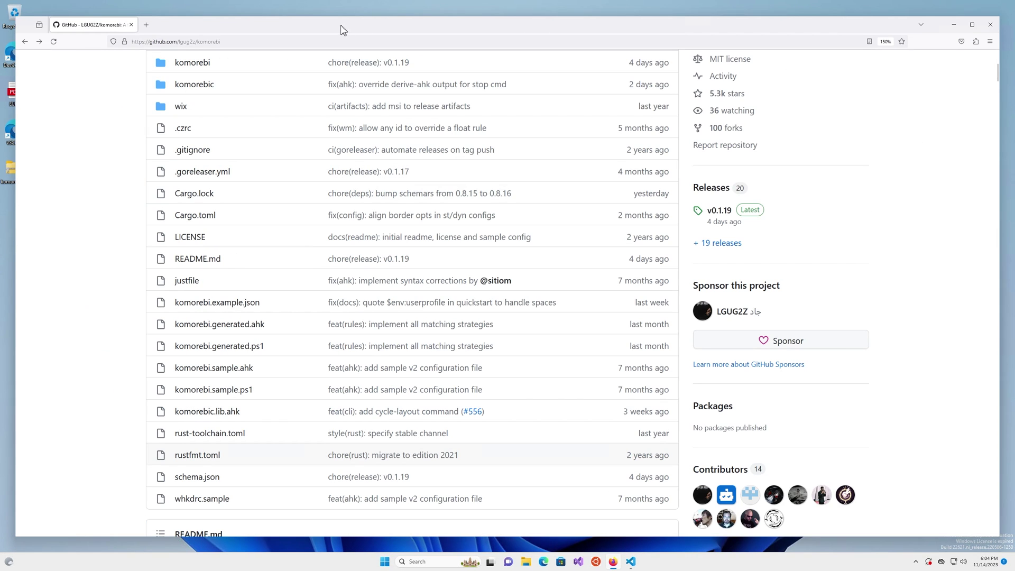
# Step: Search for "rust regex tester" in a new Firefox tab
pyautogui.click(328, 41)
pyautogui.hotkey('ctrl', 't')
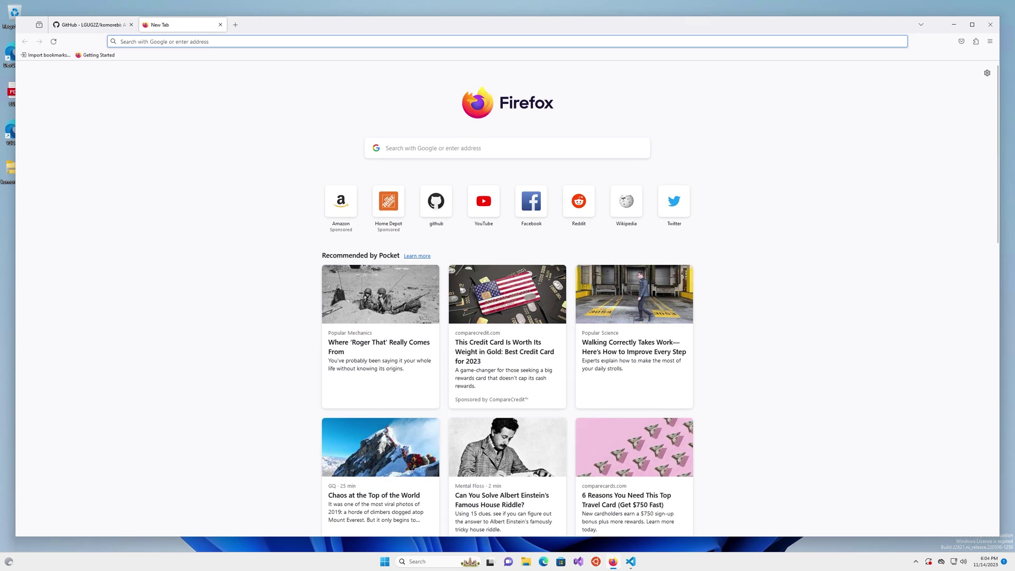
pyautogui.write('rust regex te')
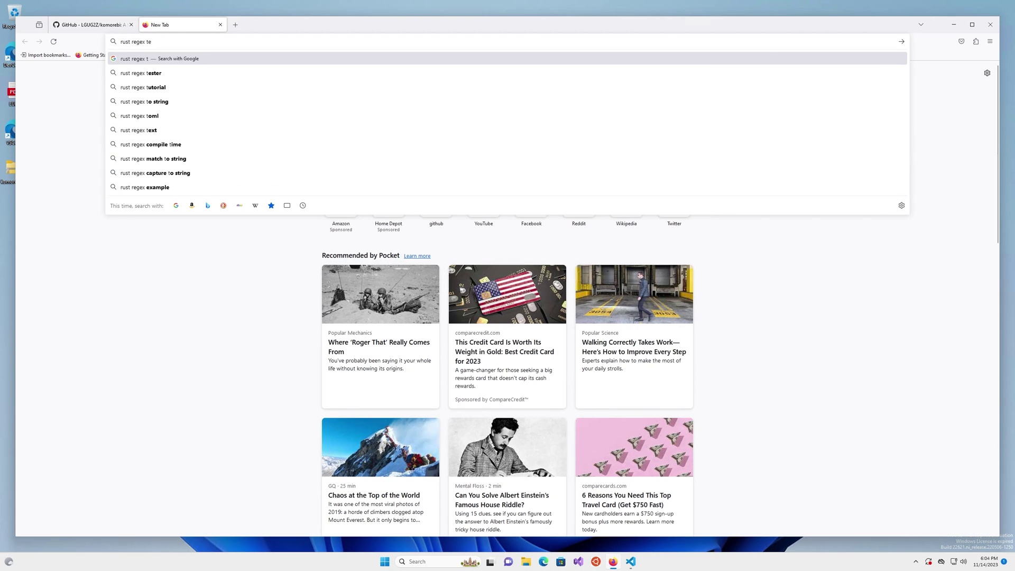
pyautogui.write('ster')
pyautogui.press('Return')
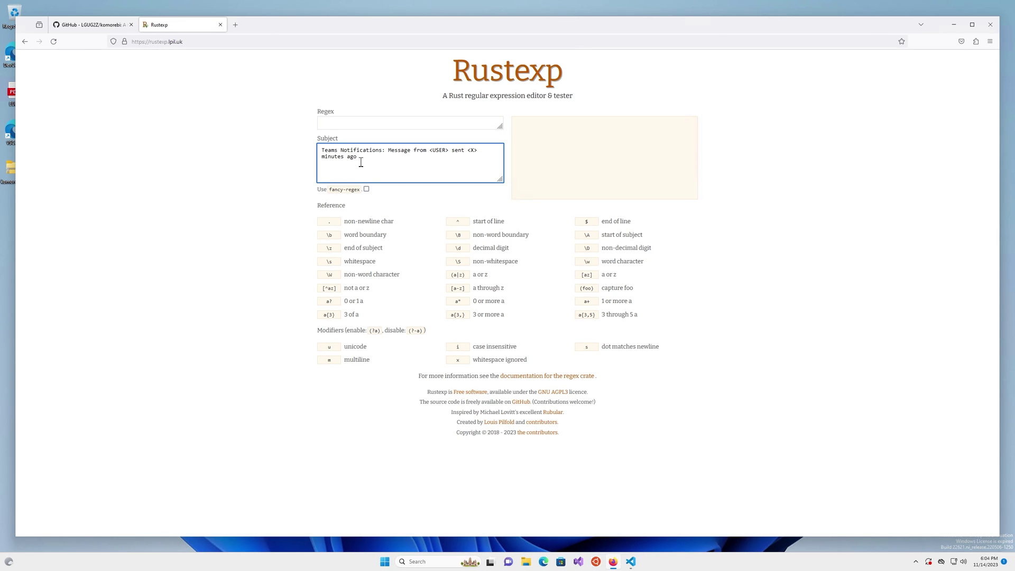
# Step: Build the regex ^Teams Notifications: Message from .* sent from the subject's title text
pyautogui.click(357, 121)
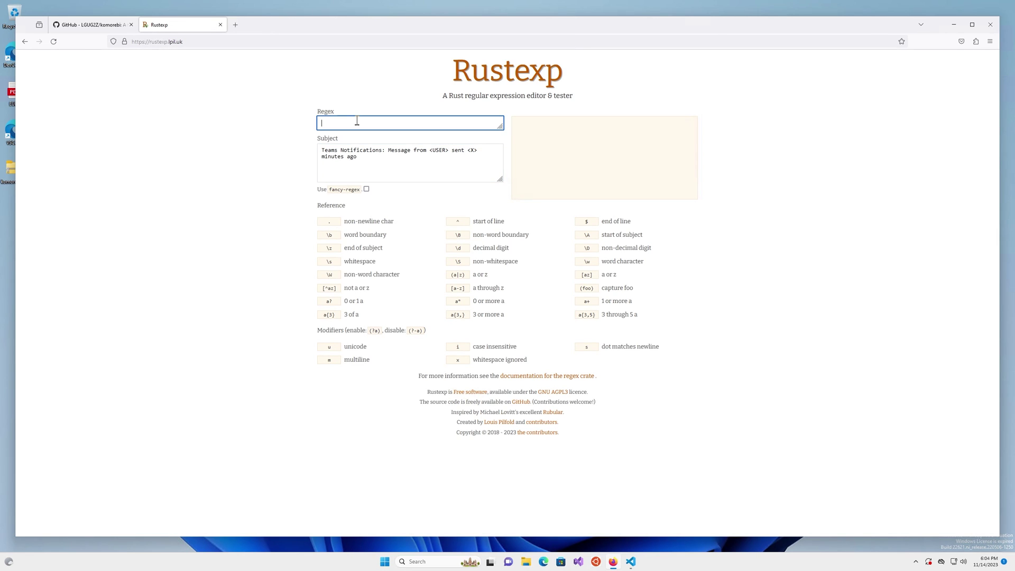
pyautogui.write('^')
pyautogui.moveTo(323, 150); pyautogui.dragTo(426, 151)
pyautogui.hotkey('ctrl', 'c')
pyautogui.click(400, 124)
pyautogui.hotkey('ctrl', 'v')
pyautogui.write('.')
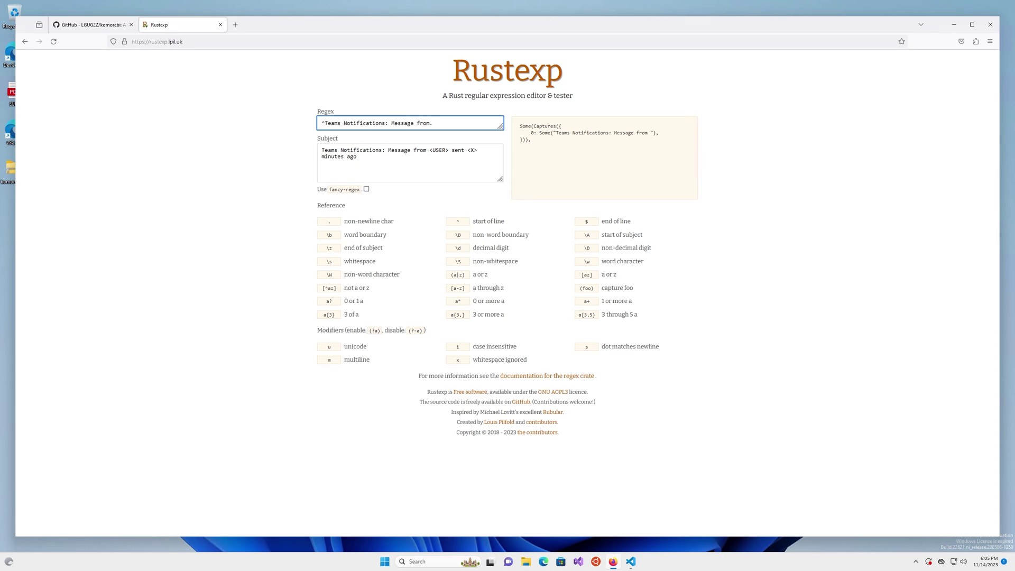
pyautogui.write('*')
pyautogui.doubleClick(459, 151)
pyautogui.click(458, 123)
pyautogui.write('sent')
pyautogui.click(433, 123)
pyautogui.write('from .')
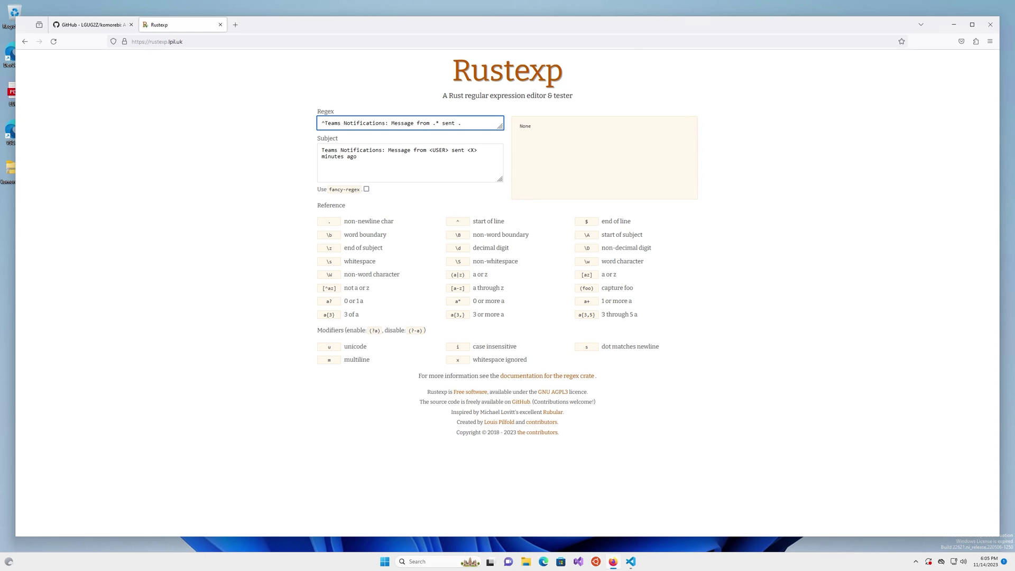
pyautogui.write('*')
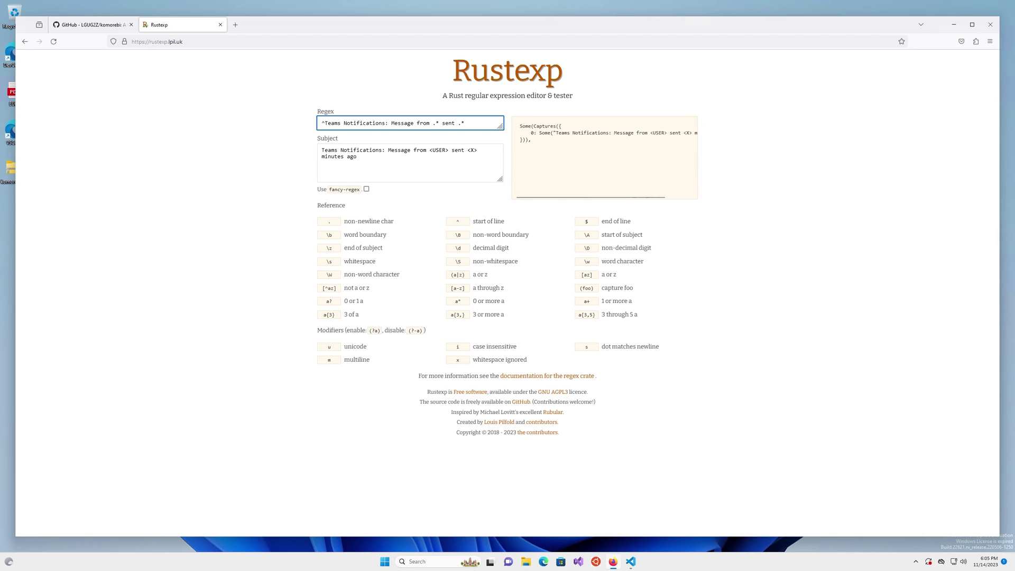
# Step: Replace the trailing wildcard with \d+ minutes ago and select the <X> placeholder in the subject
pyautogui.press('BackSpace')
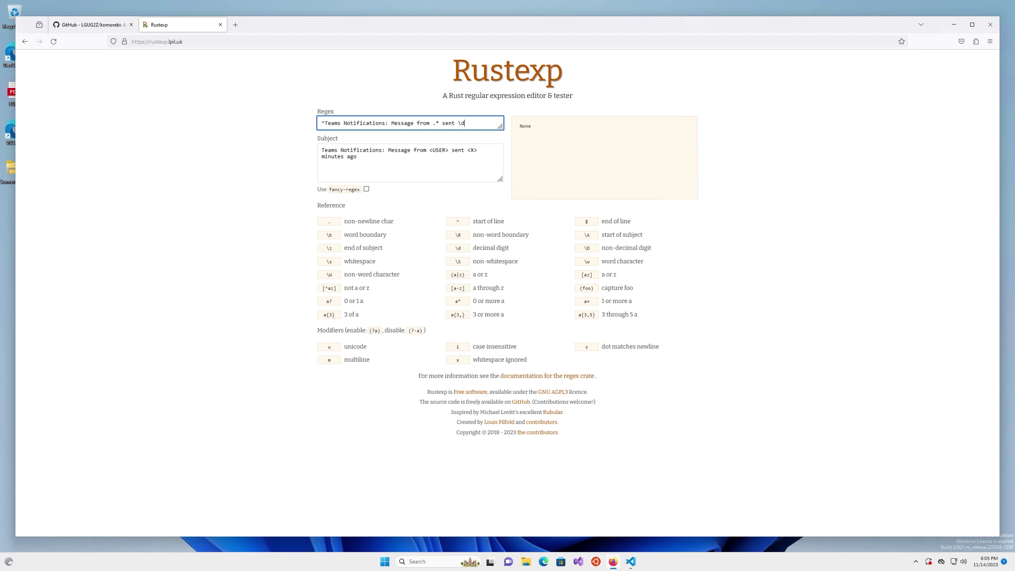
pyautogui.write('+')
pyautogui.write('minutes ago')
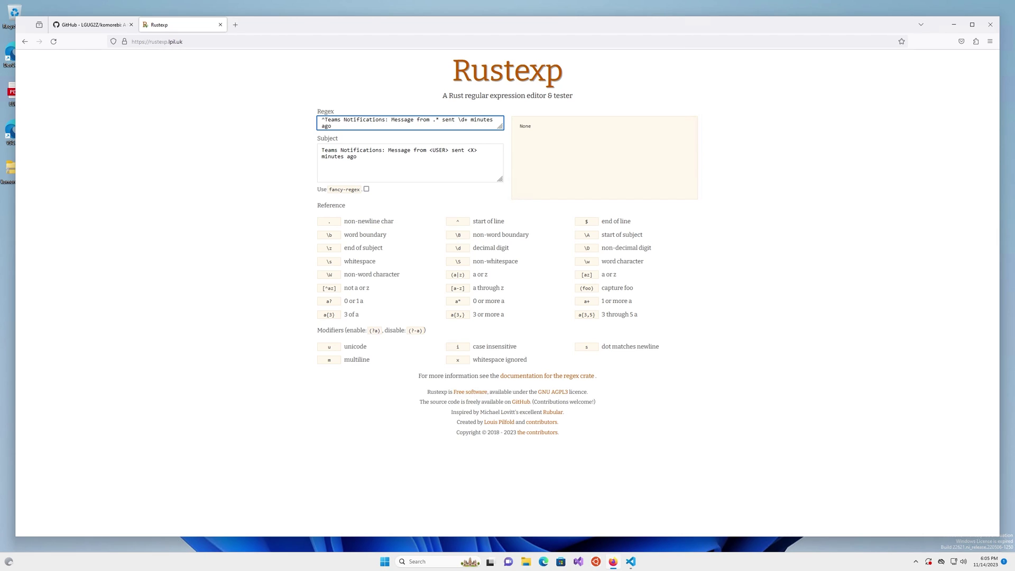
pyautogui.click(471, 121)
pyautogui.doubleClick(468, 150)
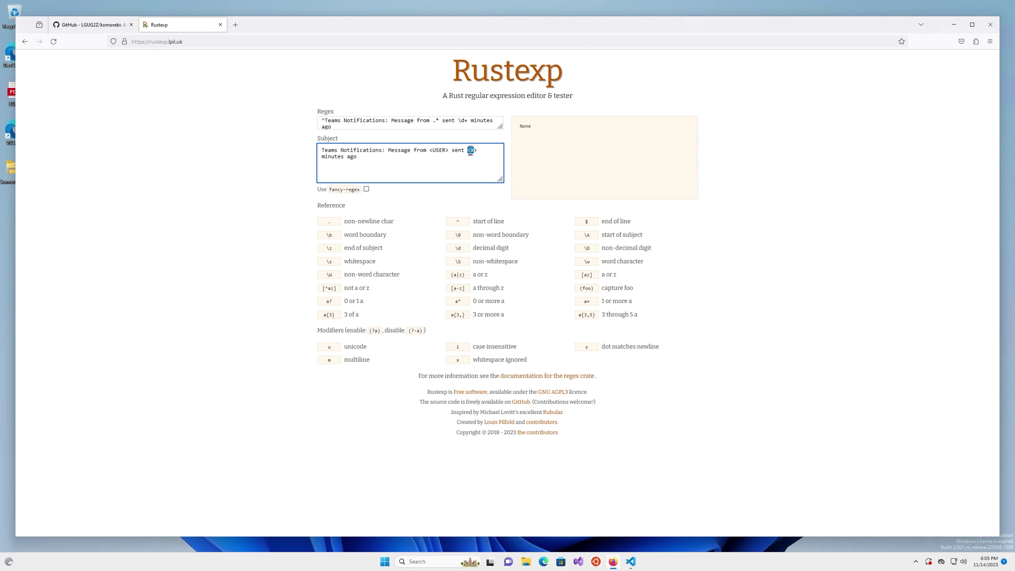
pyautogui.click(468, 149)
# Step: Zoom to 150% and replace <X> with 3 and <USER> with a sample sender name in the subject
pyautogui.hotkey('ctrl', '+')
pyautogui.hotkey('ctrl', '+')
pyautogui.hotkey('ctrl', '+')
pyautogui.hotkey('ctrl', '+')
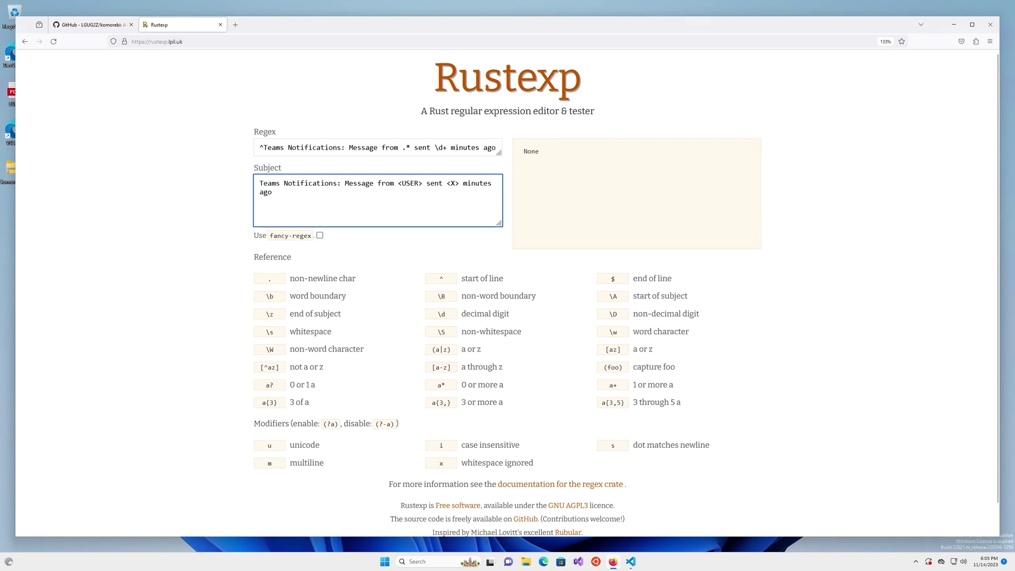
pyautogui.hotkey('shift', 'Left')
pyautogui.hotkey('shift', 'Left')
pyautogui.hotkey('shift', 'Left')
pyautogui.write('3')
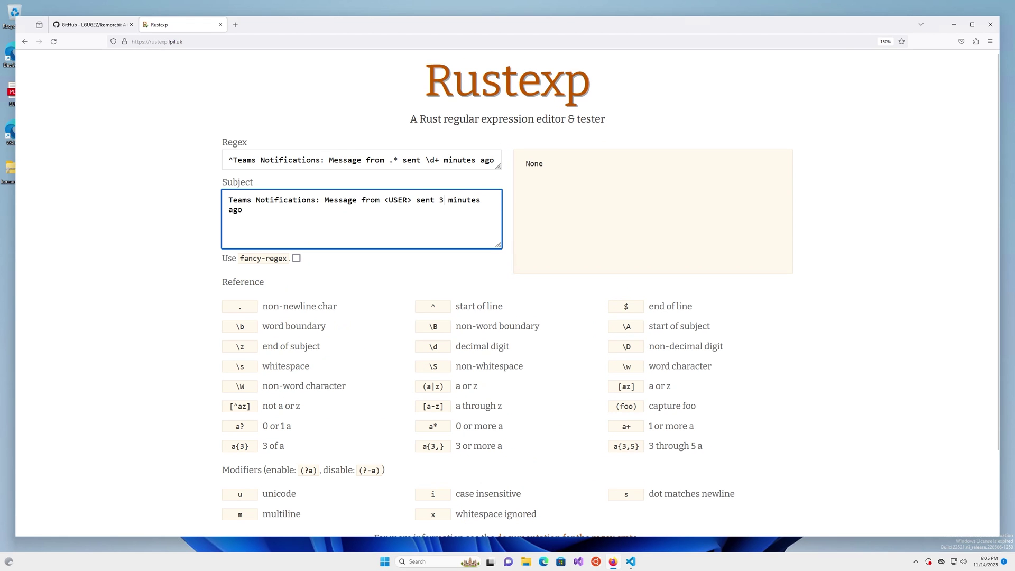
pyautogui.press('BackSpace')
pyautogui.press('BackSpace')
pyautogui.press('BackSpace')
pyautogui.press('BackSpace')
pyautogui.press('BackSpace')
pyautogui.press('BackSpace')
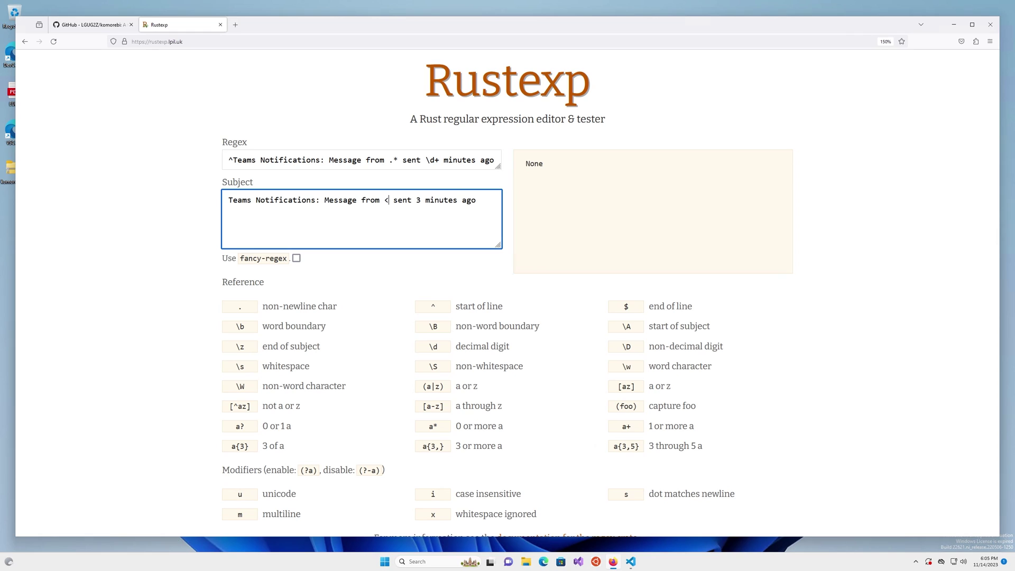
pyautogui.write('Jeezy')
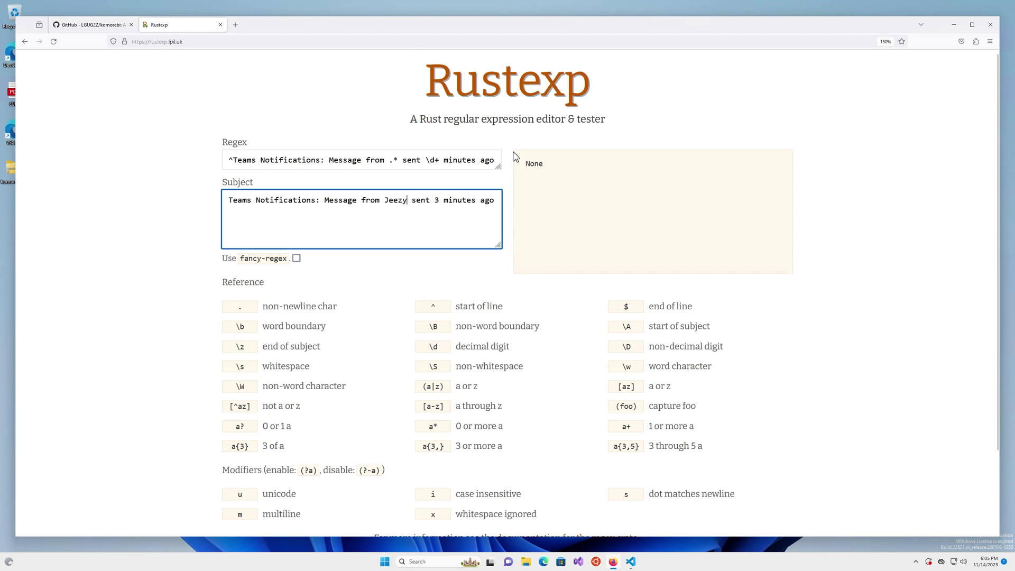
# Step: Rewrite the regex as ^Teams Notifications: Message from.*sent.*minutes ago$ and select it all
pyautogui.moveTo(497, 166); pyautogui.dragTo(497, 196)
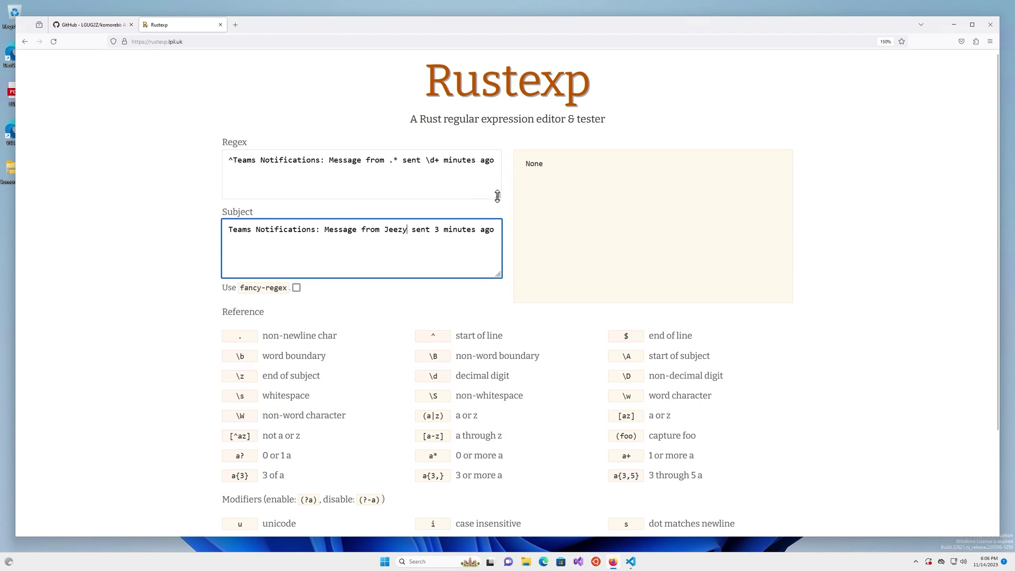
pyautogui.click(392, 164)
pyautogui.press('BackSpace')
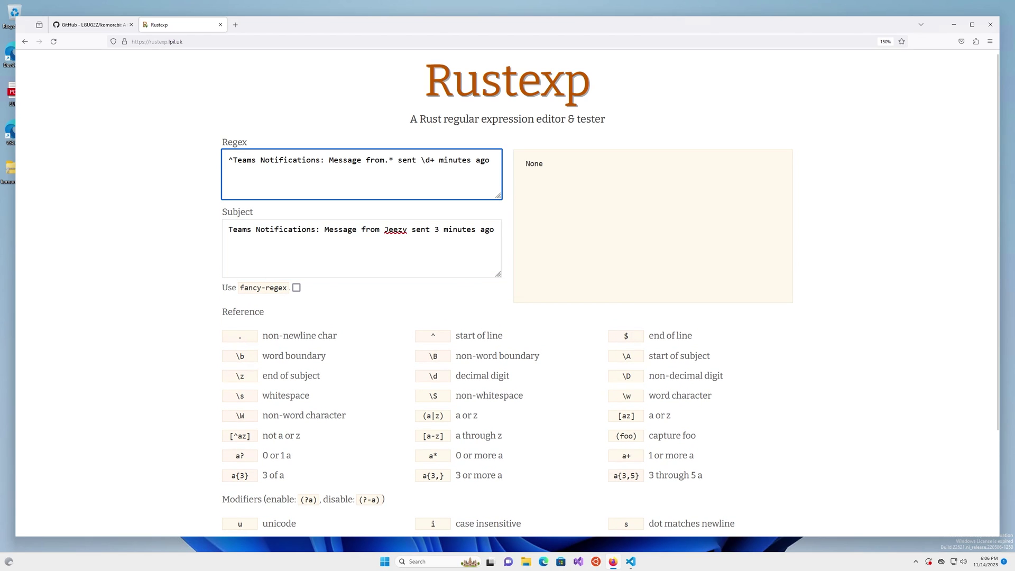
pyautogui.press('BackSpace')
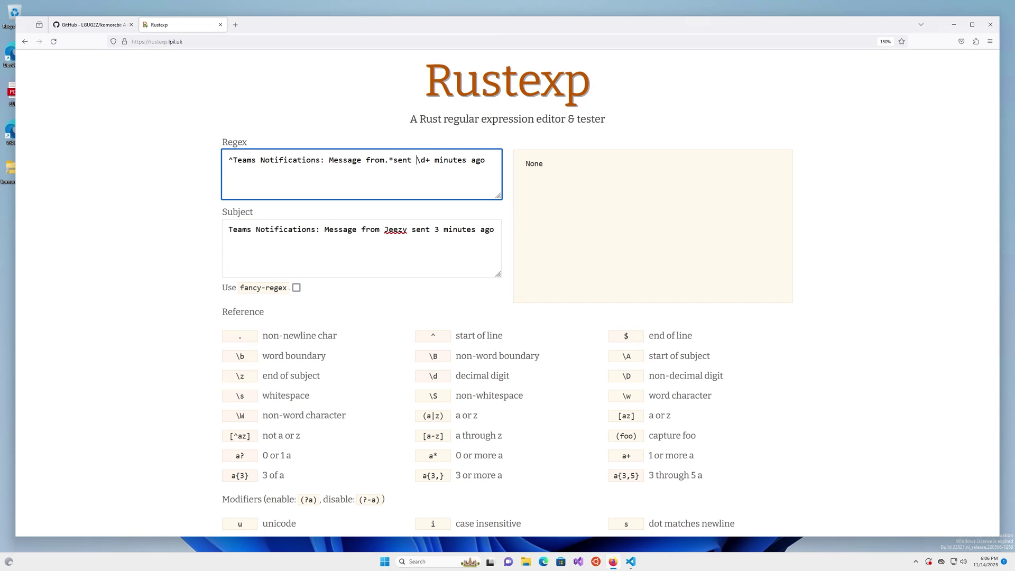
pyautogui.press('Delete')
pyautogui.press('Delete')
pyautogui.press('Delete')
pyautogui.write('.*')
pyautogui.press('Delete')
pyautogui.press('BackSpace')
pyautogui.press('BackSpace')
pyautogui.press('BackSpace')
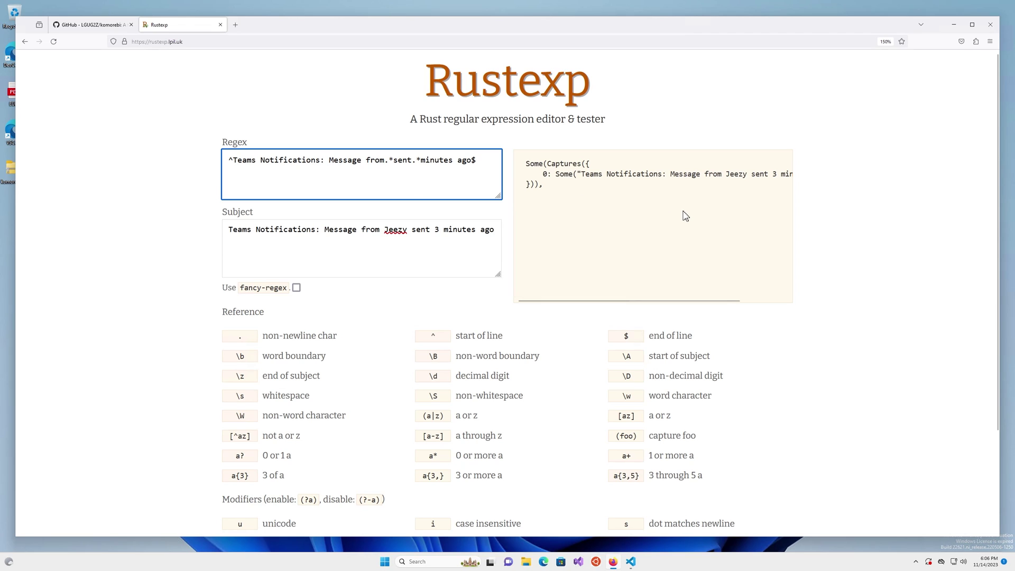
pyautogui.moveTo(740, 307); pyautogui.dragTo(342, 309)
pyautogui.doubleClick(396, 230)
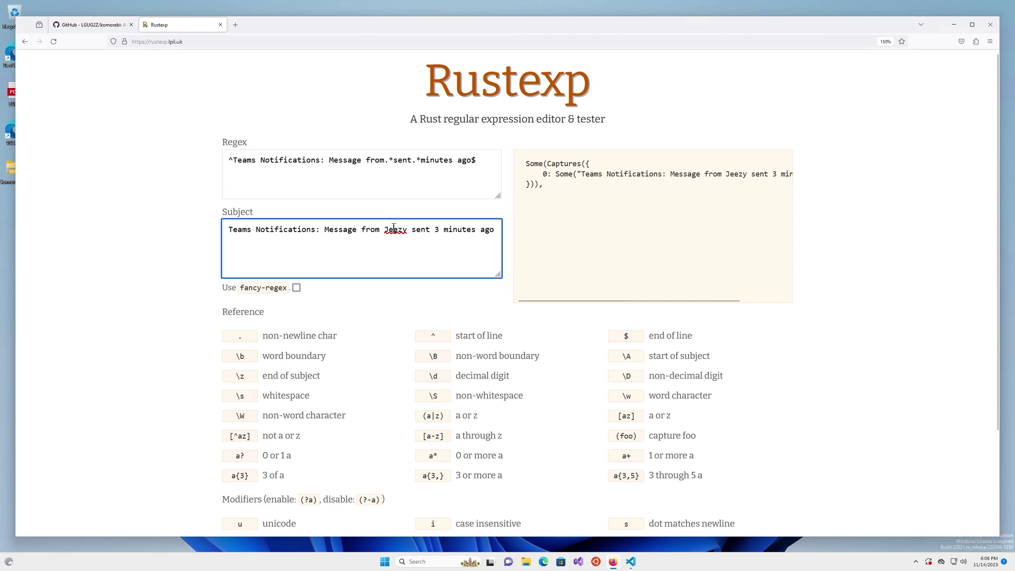
pyautogui.click(437, 230)
pyautogui.click(386, 166)
pyautogui.hotkey('ctrl', 'a')
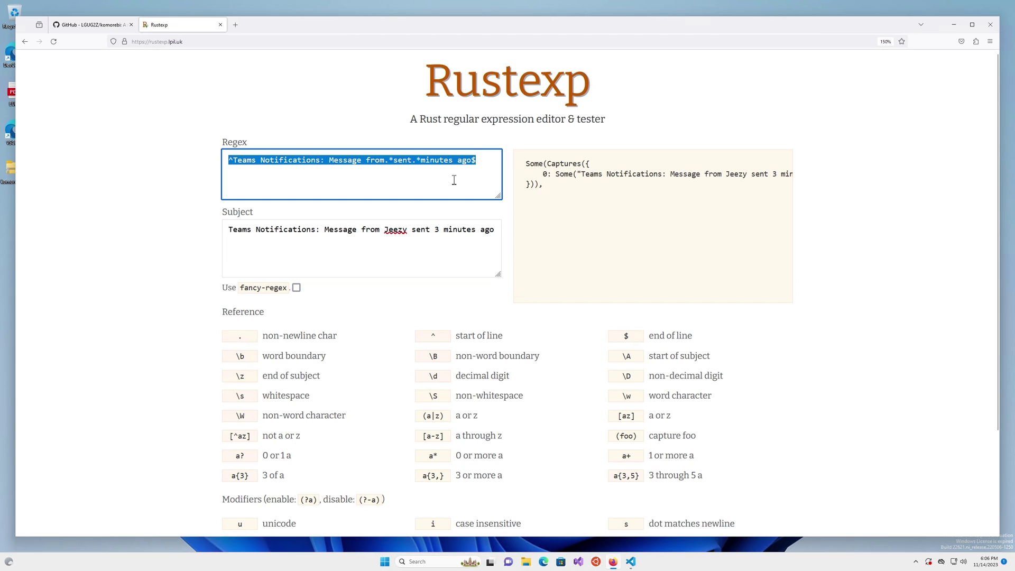
# Step: Paste the tested regex over the id value in the maximised komorebi.json editor
pyautogui.click(833, 114)
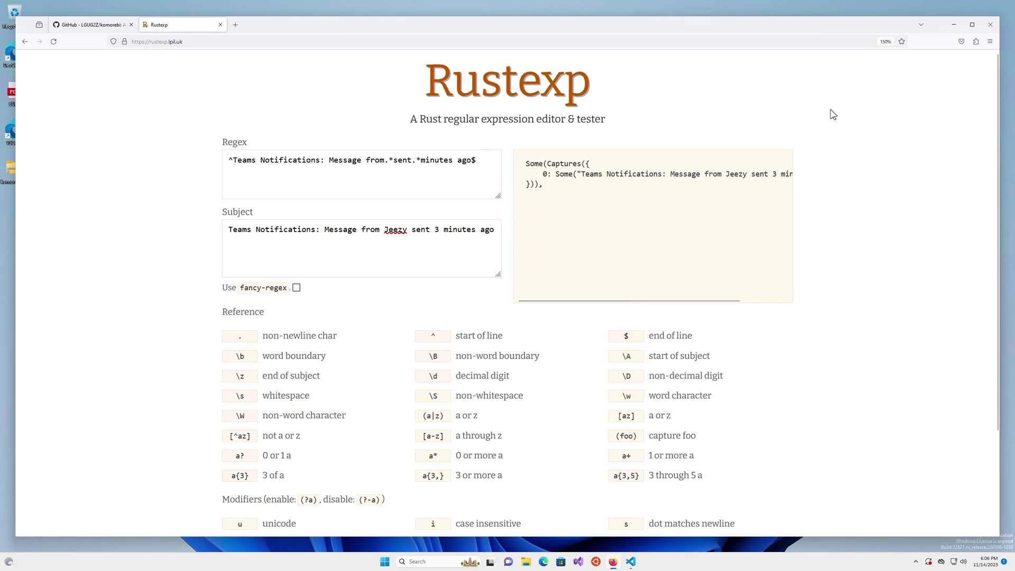
pyautogui.moveTo(630, 561)
pyautogui.click(625, 526)
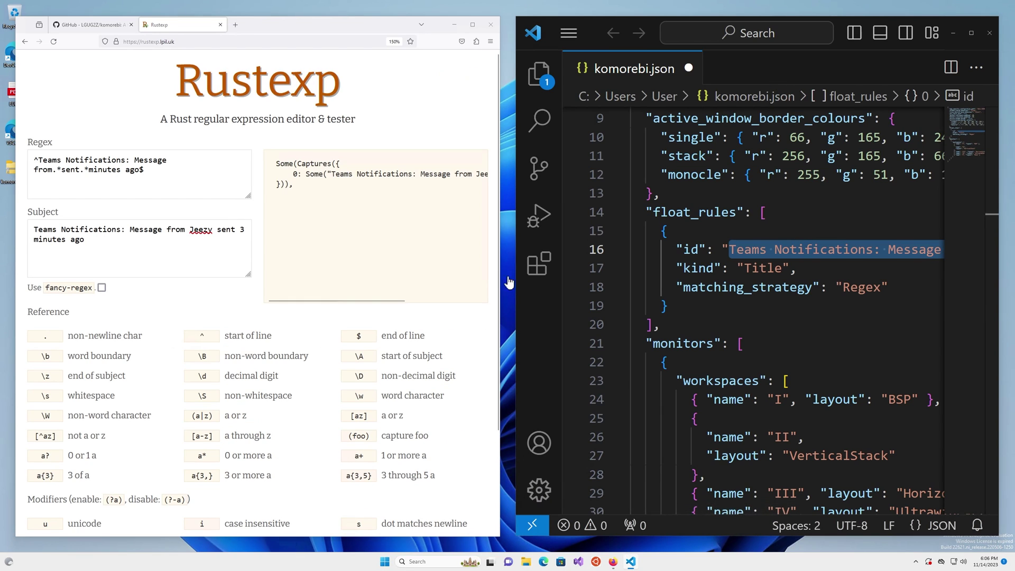
pyautogui.press('super+Up')
pyautogui.hotkey('ctrl', 'v')
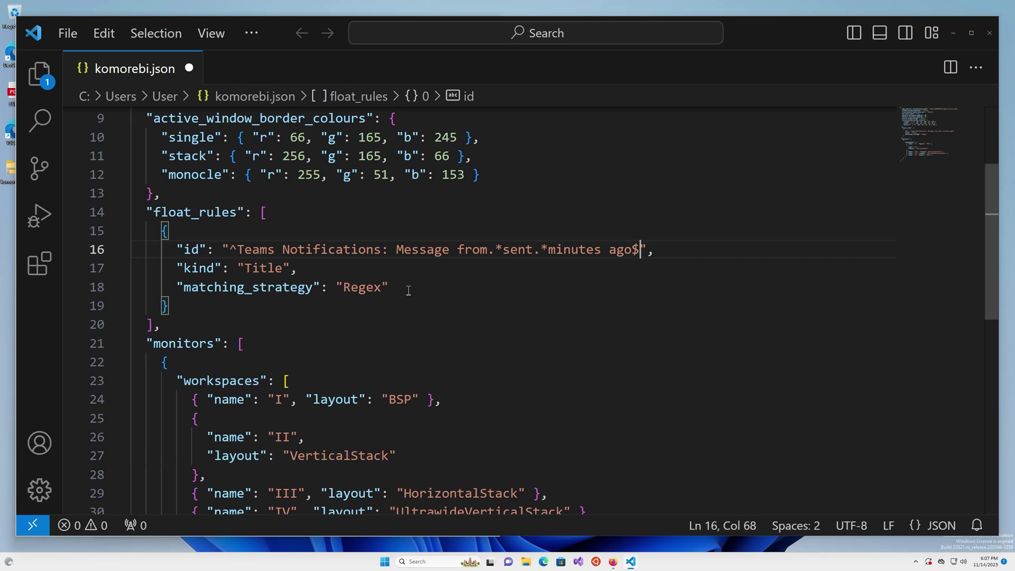
# Step: Replace the regex in the rule's id with "- Discord"
pyautogui.moveTo(642, 250); pyautogui.dragTo(231, 256)
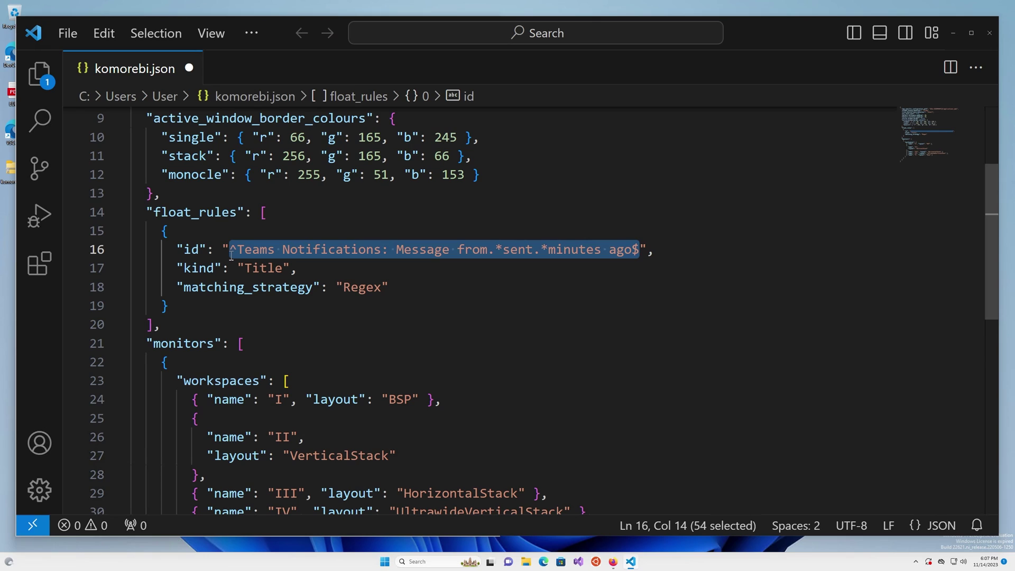
pyautogui.write('- D')
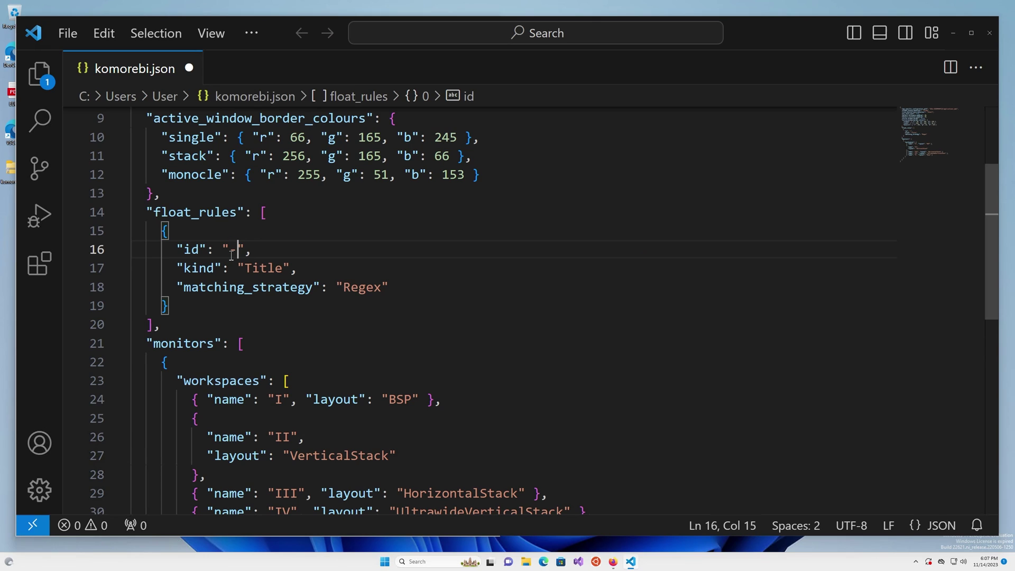
pyautogui.write('sic')
pyautogui.press('BackSpace')
pyautogui.press('BackSpace')
pyautogui.press('BackSpace')
pyautogui.write('iscord')
# Step: Change the matching_strategy from Regex to EndsWith
pyautogui.doubleClick(361, 286)
pyautogui.write('EndsWith')
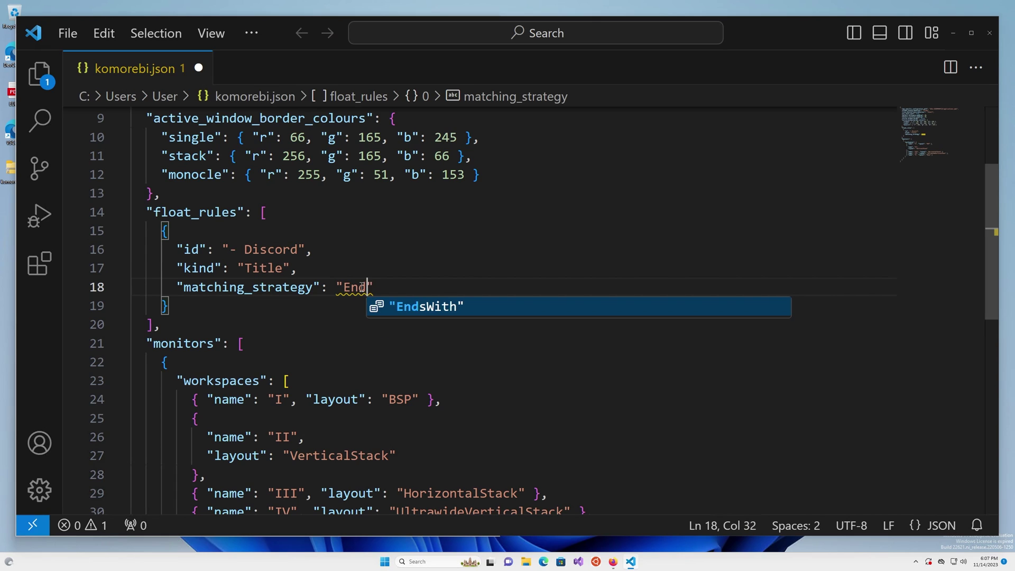
pyautogui.press('Right')
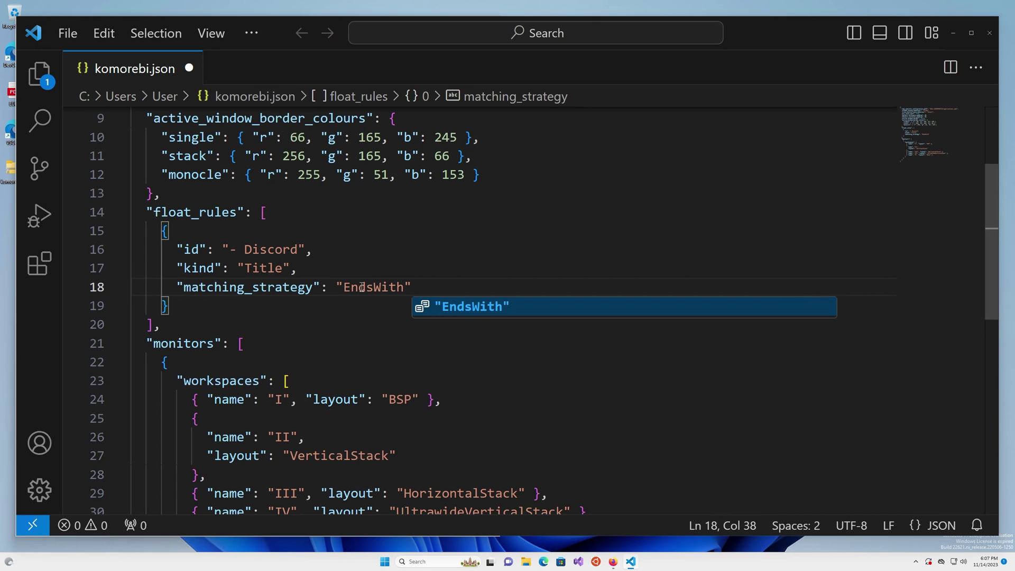
pyautogui.press('Escape')
pyautogui.press('Down')
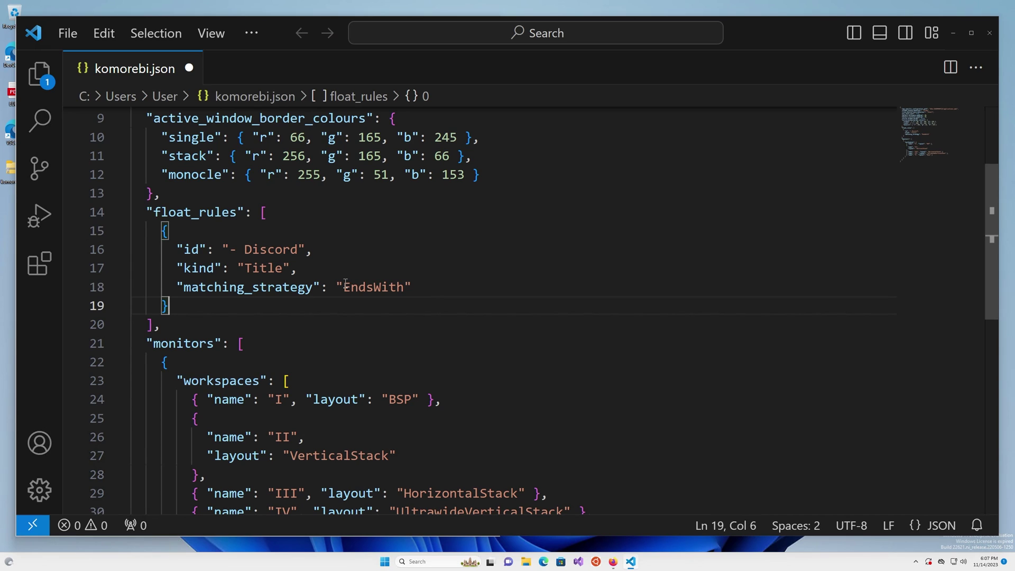
# Step: Rename the float_rules key to manage_rules
pyautogui.doubleClick(220, 212)
pyautogui.write('manage')
pyautogui.press('Return')
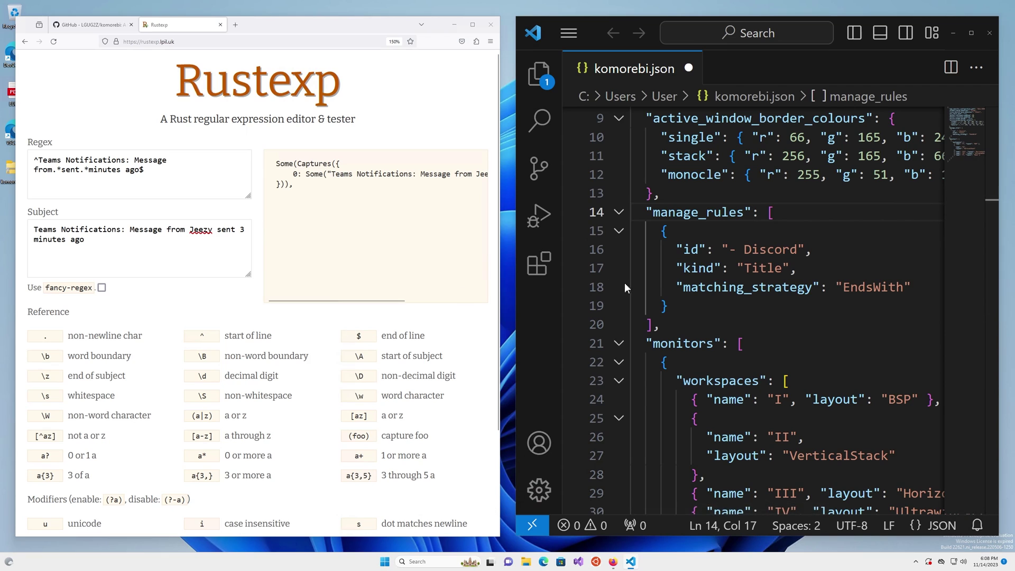
# Step: Open applications.yaml in the komorebi-application-specific-configuration repository with the browser maximized
pyautogui.click(90, 25)
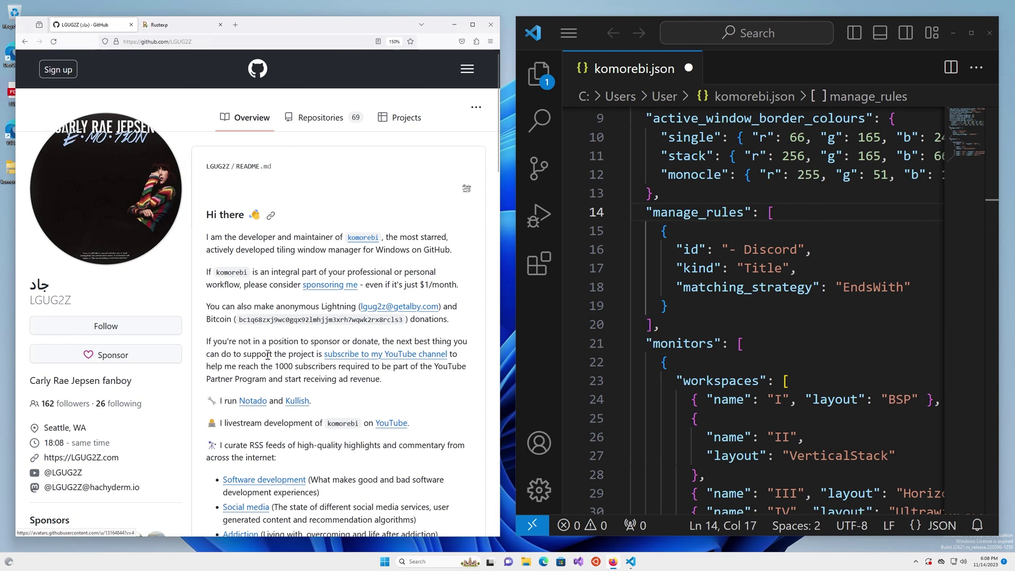
pyautogui.scroll(-6, 370, 354)
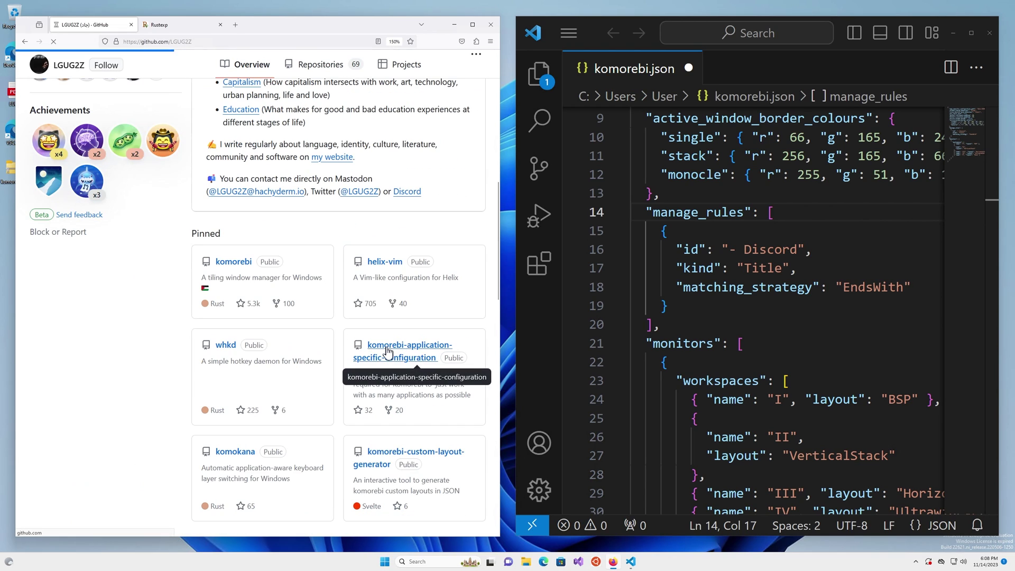
pyautogui.click(390, 355)
pyautogui.hotkey('alt', 'shift', 'f')
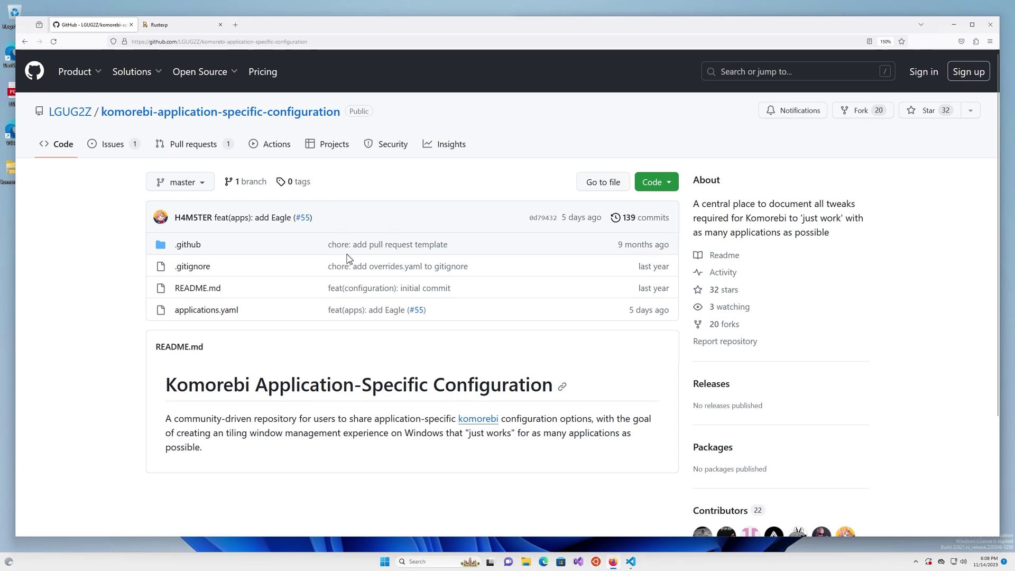
pyautogui.click(223, 313)
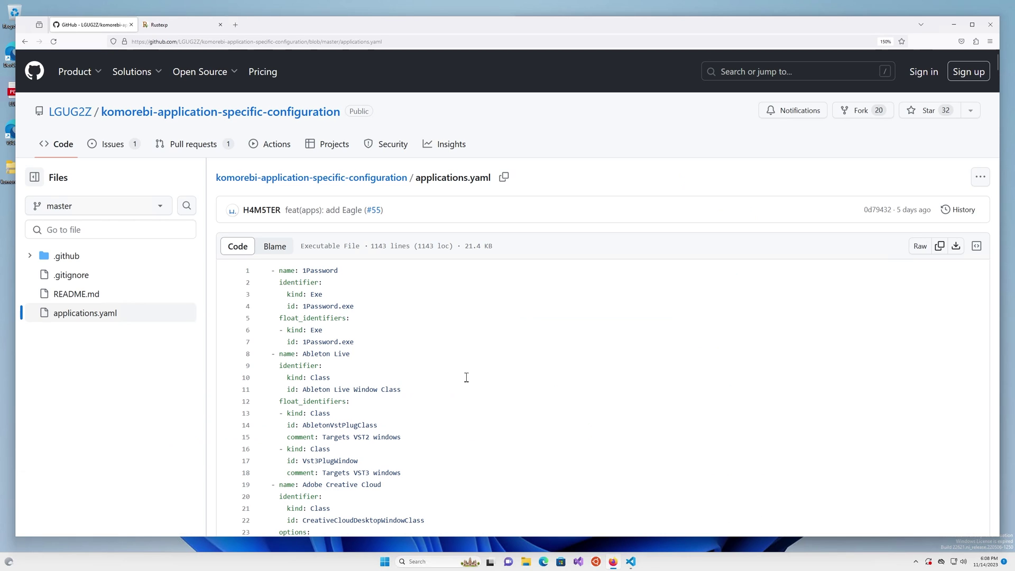
pyautogui.scroll(-1, 453, 365)
pyautogui.scroll(-4, 450, 369)
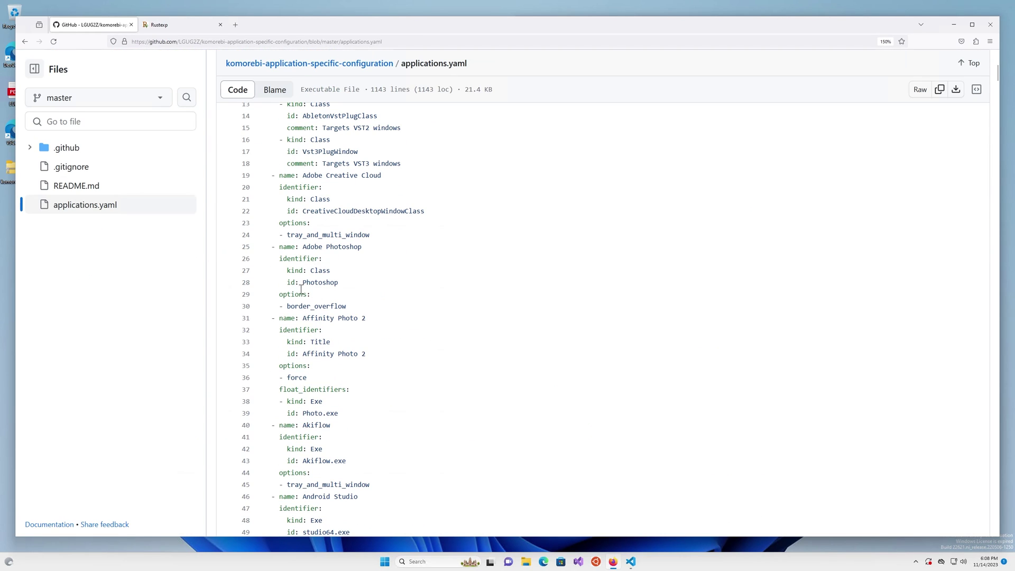
pyautogui.scroll(1, 366, 310)
pyautogui.scroll(2, 366, 310)
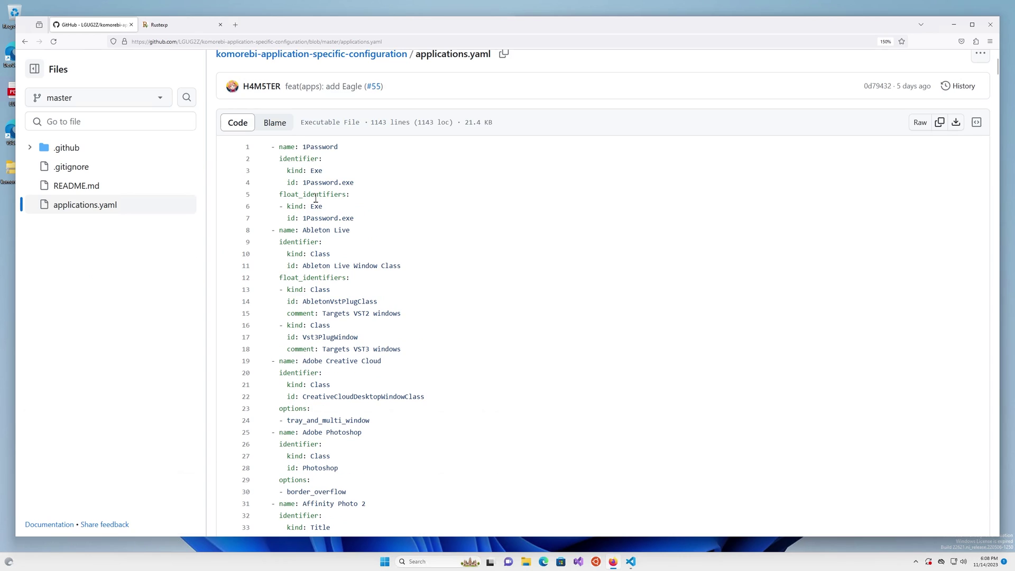
# Step: List the Exe references and highlight the float identifier entry on lines 6–7
pyautogui.click(317, 206)
pyautogui.moveTo(323, 207); pyautogui.dragTo(358, 219)
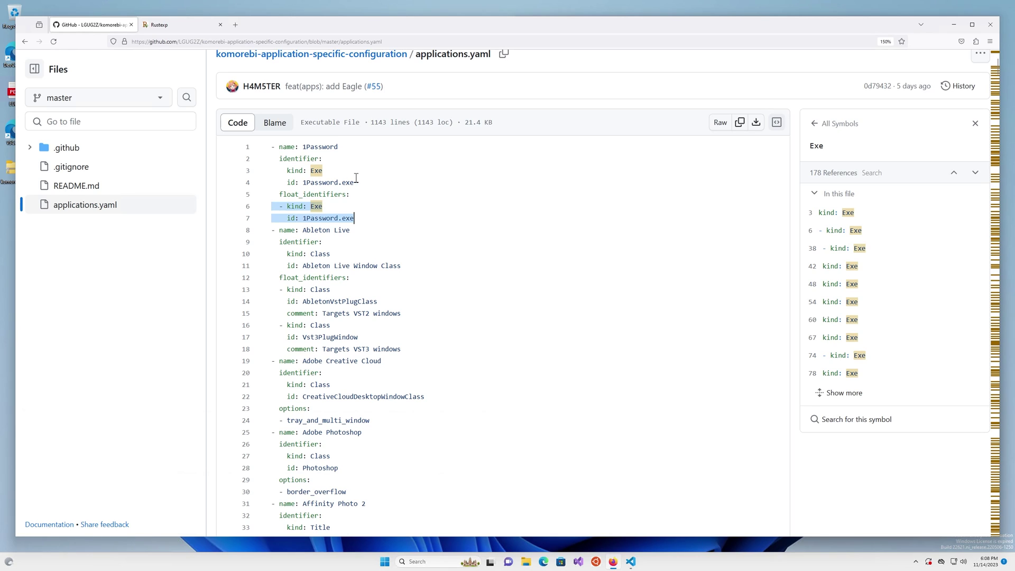
pyautogui.click(373, 183)
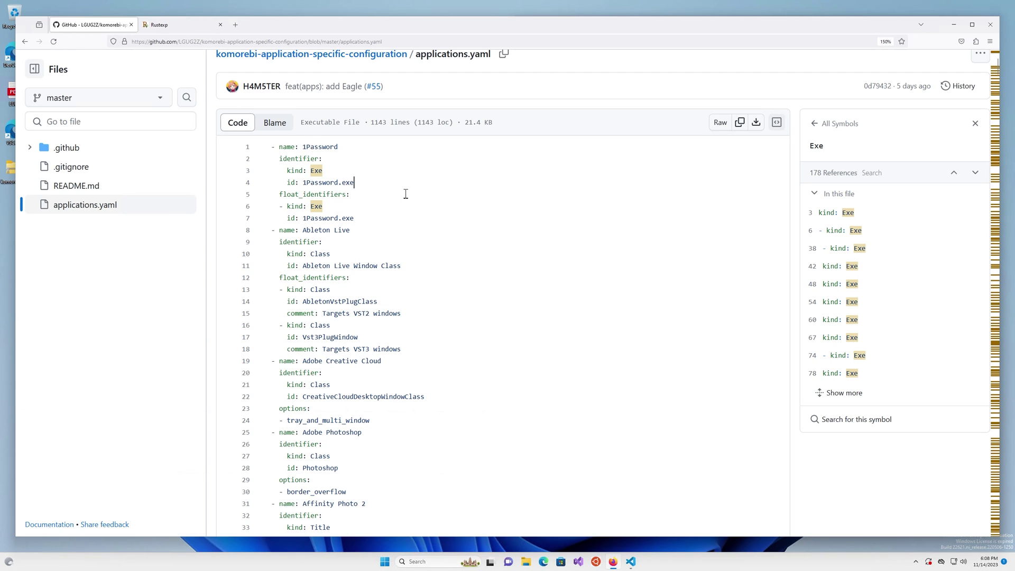
pyautogui.scroll(-15, 455, 383)
pyautogui.scroll(-20, 448, 381)
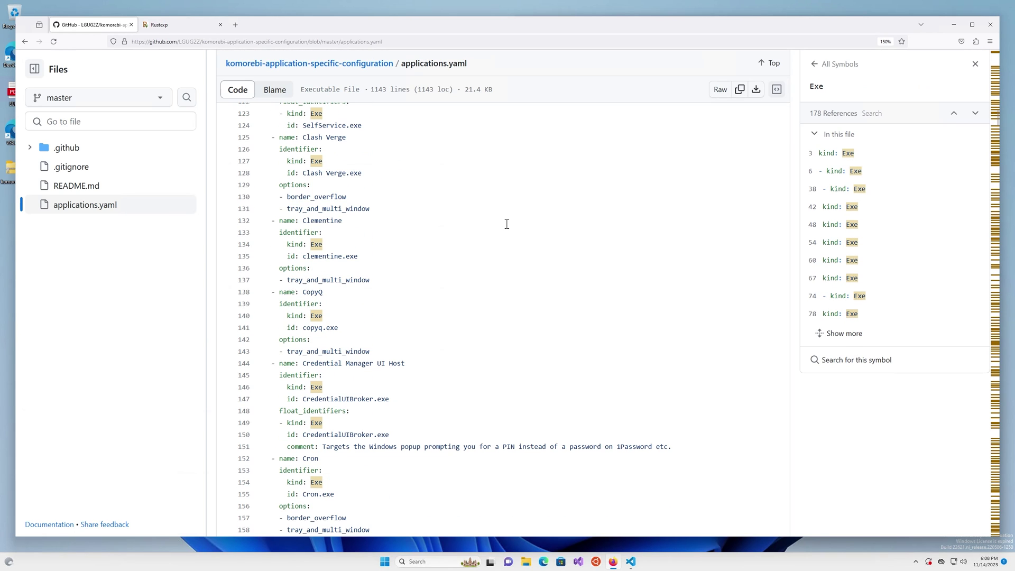
# Step: Search the file for 'title' and 'Class' matches, then zoom the page to 200%
pyautogui.hotkey('ctrl', 'f')
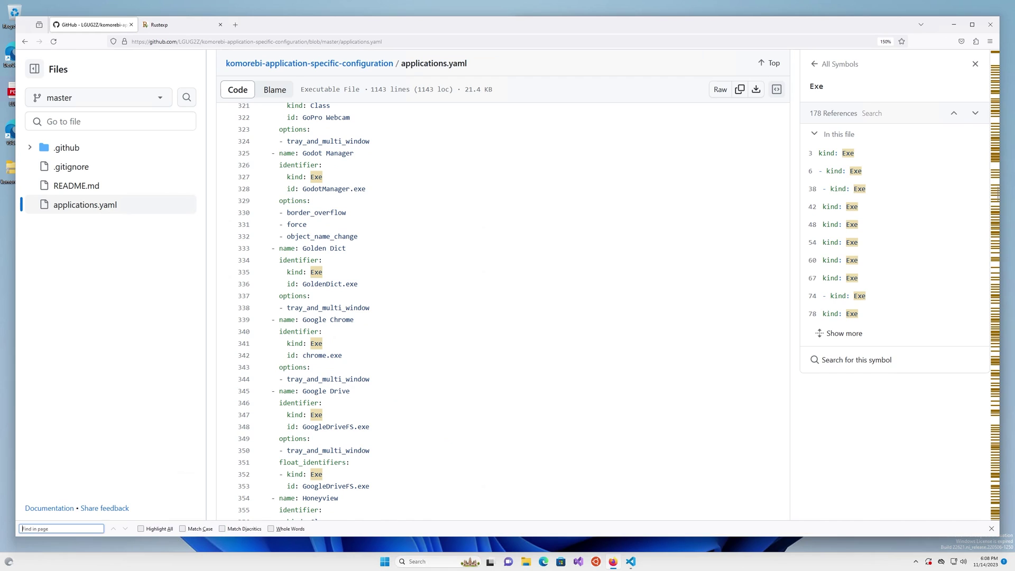
pyautogui.write('title')
pyautogui.press('Return')
pyautogui.press('Return')
pyautogui.press('Return')
pyautogui.press('Return')
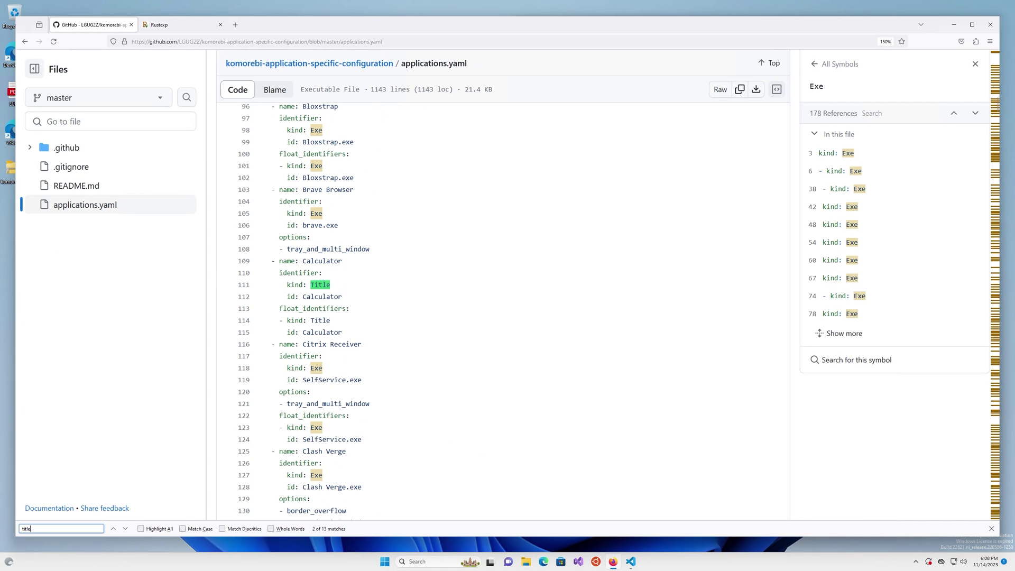
pyautogui.hotkey('ctrl', 'a')
pyautogui.write('Class')
pyautogui.press('Return')
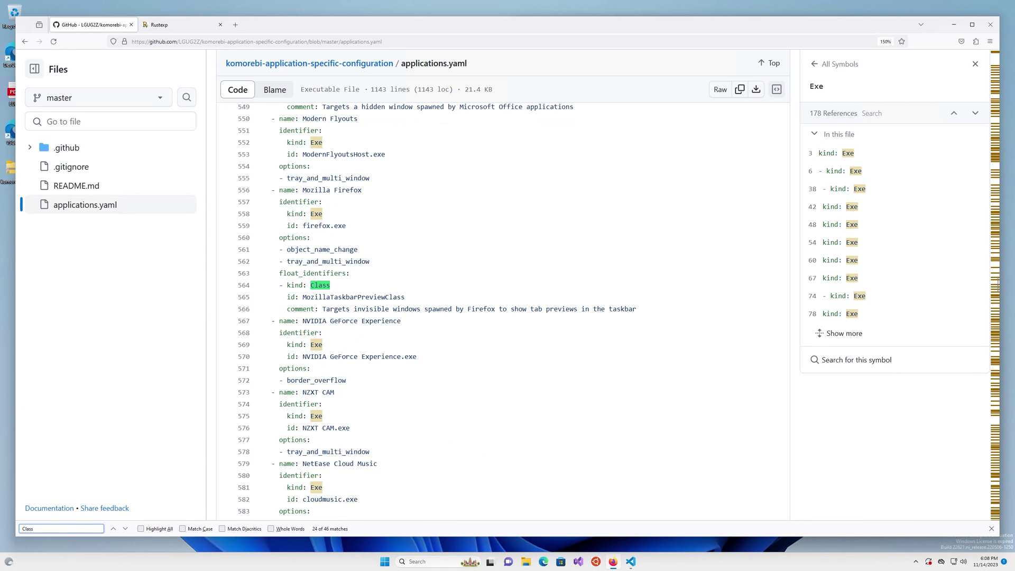
pyautogui.hotkey('shift', 'Return')
pyautogui.scroll(-5, 395, 416)
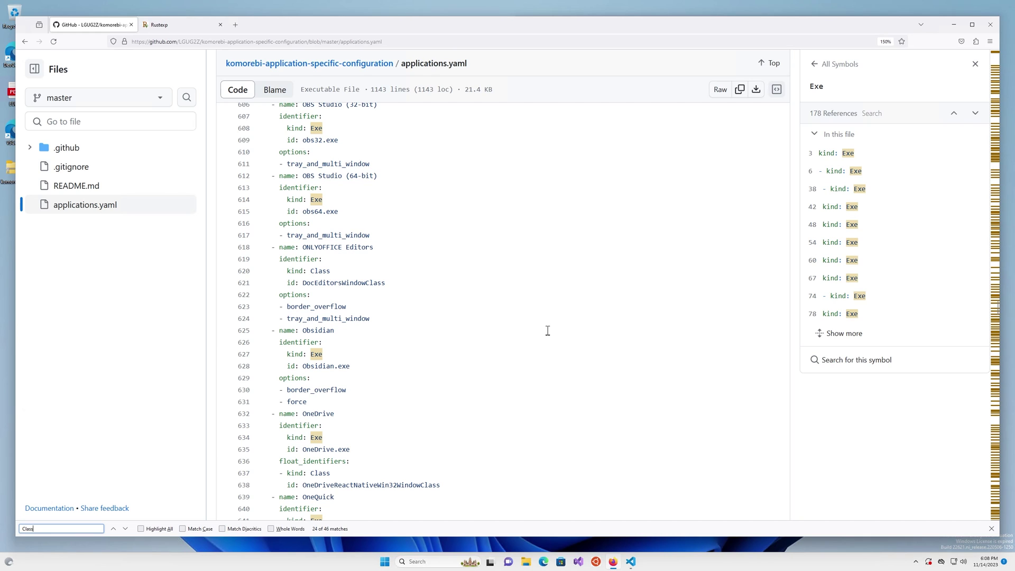
pyautogui.hotkey('ctrl', '+')
pyautogui.hotkey('ctrl', '+')
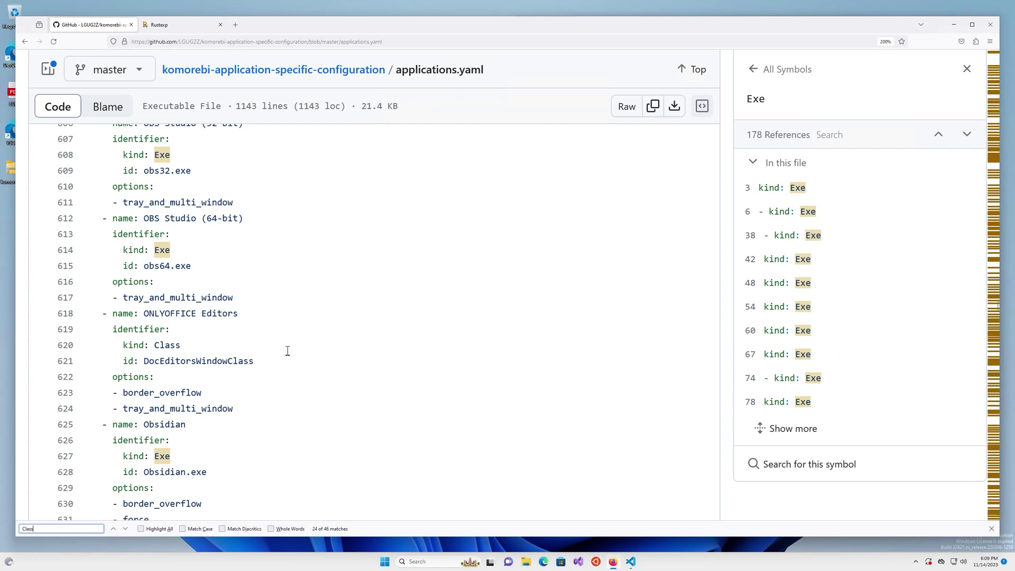
pyautogui.scroll(15, 273, 340)
pyautogui.middleClick(566, 315)
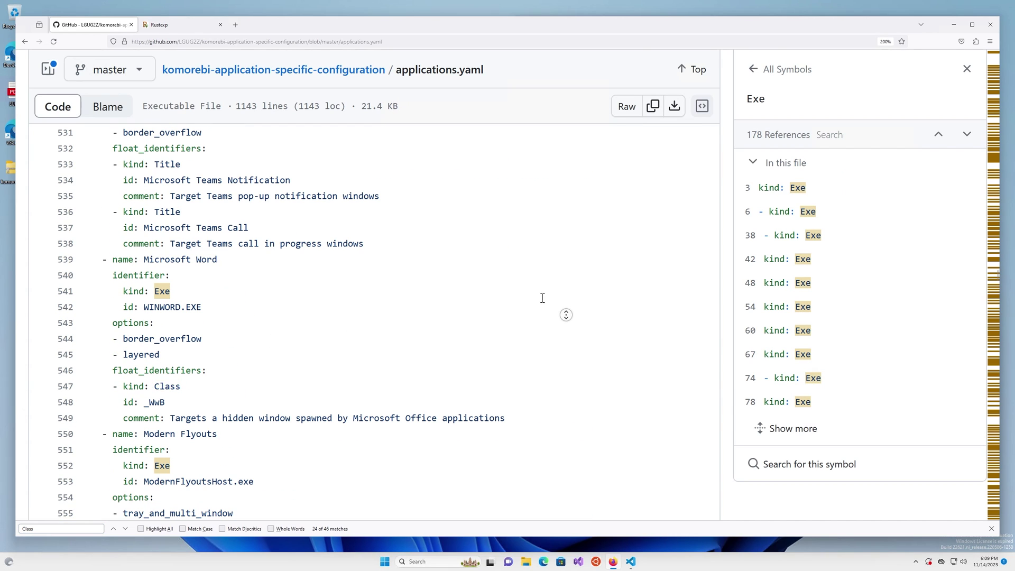
# Step: Open the repository owner's profile and read down through its README
pyautogui.click(205, 118)
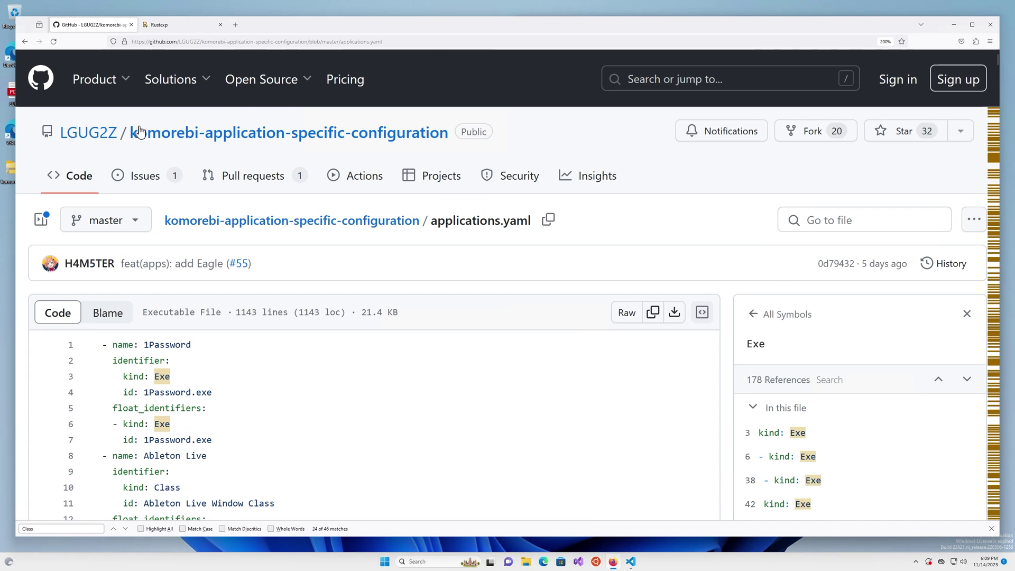
pyautogui.click(114, 136)
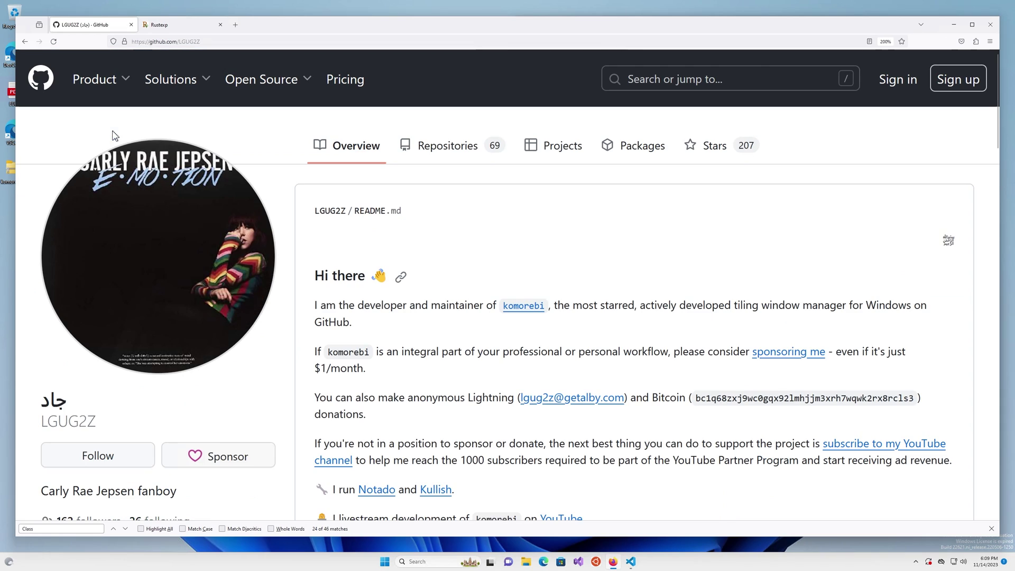
pyautogui.scroll(-5, 608, 283)
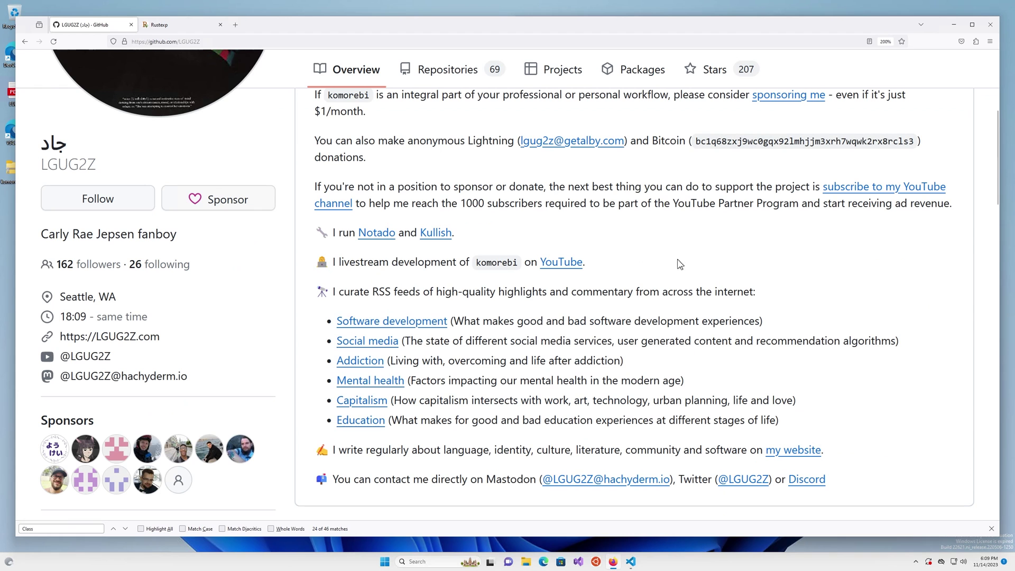
pyautogui.scroll(-2, 606, 286)
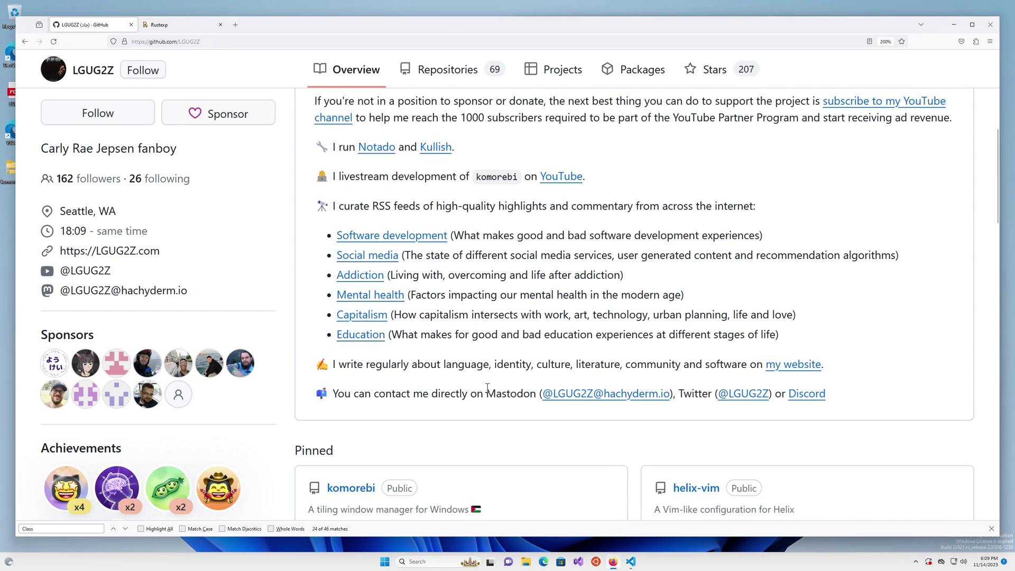
pyautogui.scroll(-2, 487, 388)
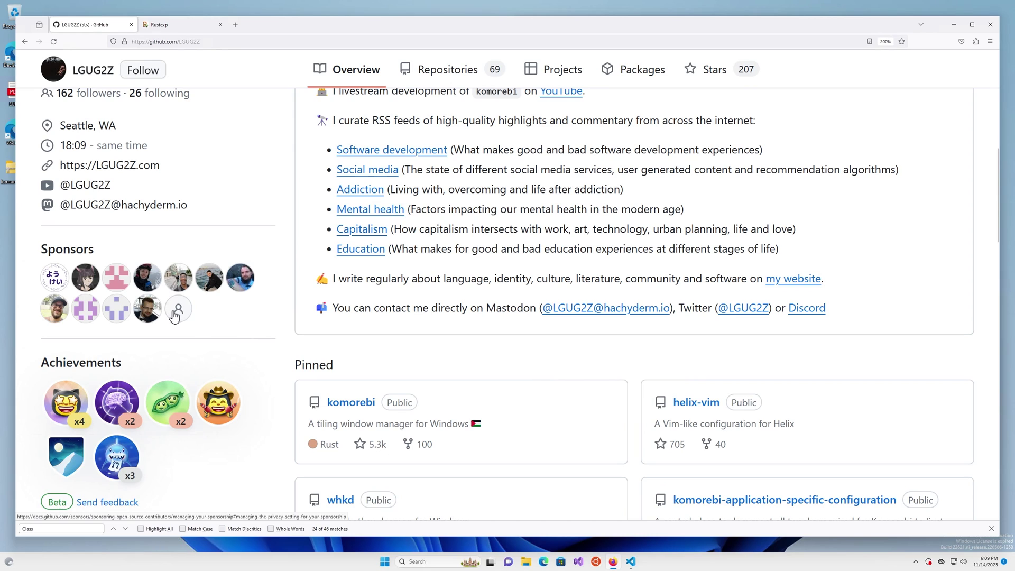
# Step: Look over the sponsor avatars, then return to the top of the profile
pyautogui.moveTo(151, 318)
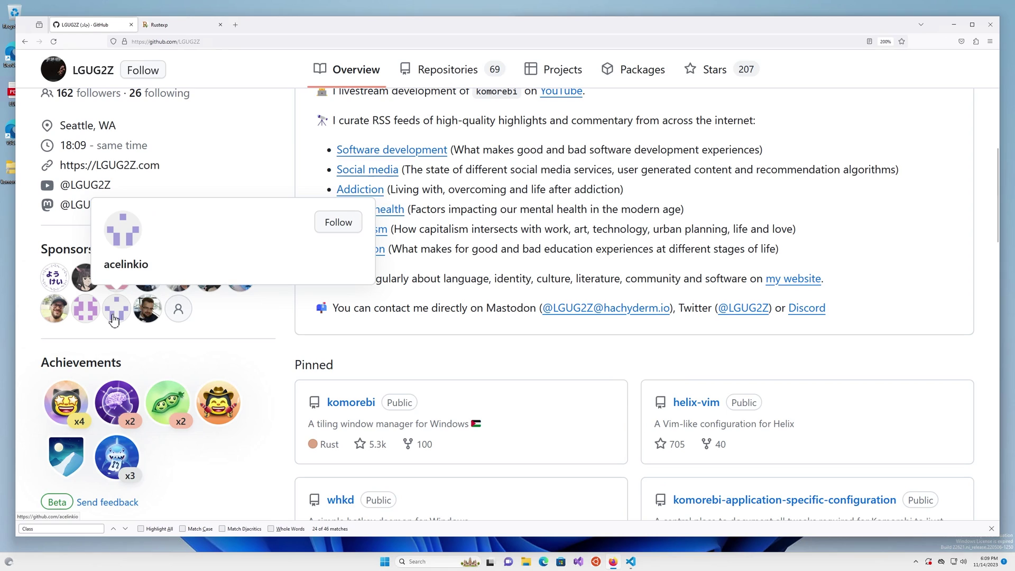
pyautogui.moveTo(92, 320)
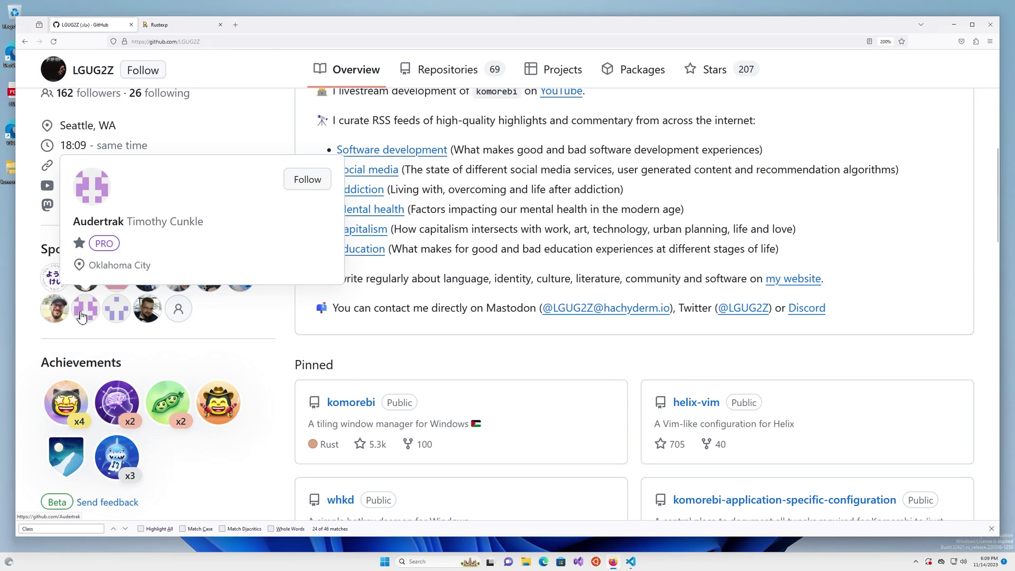
pyautogui.moveTo(51, 318)
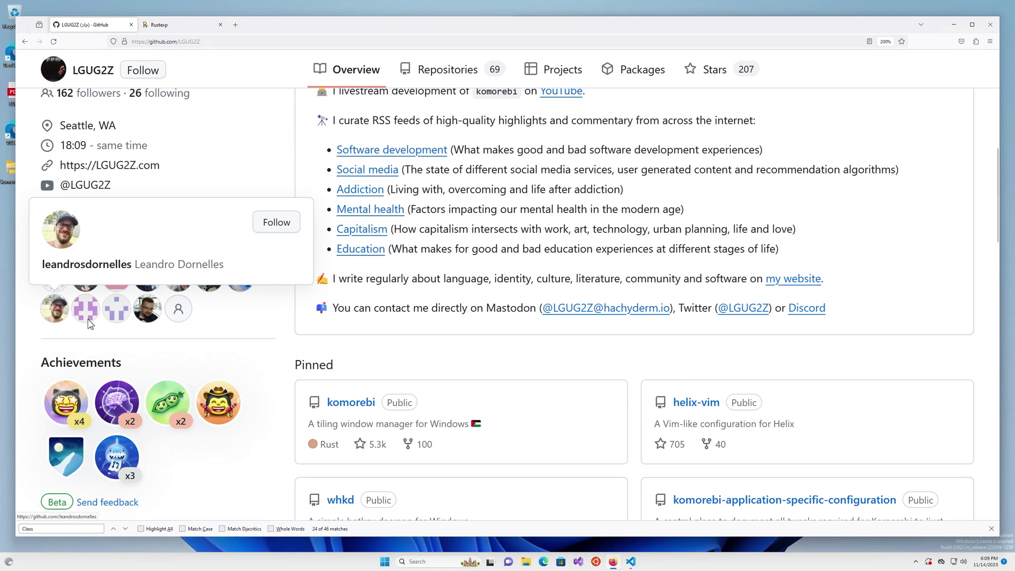
pyautogui.moveTo(234, 293)
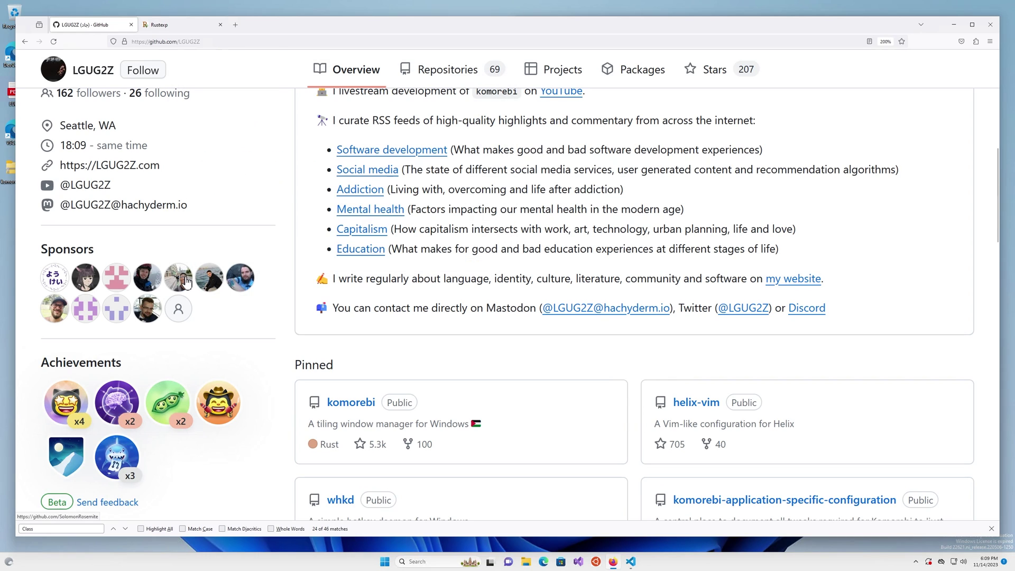
pyautogui.moveTo(186, 281)
pyautogui.moveTo(151, 279)
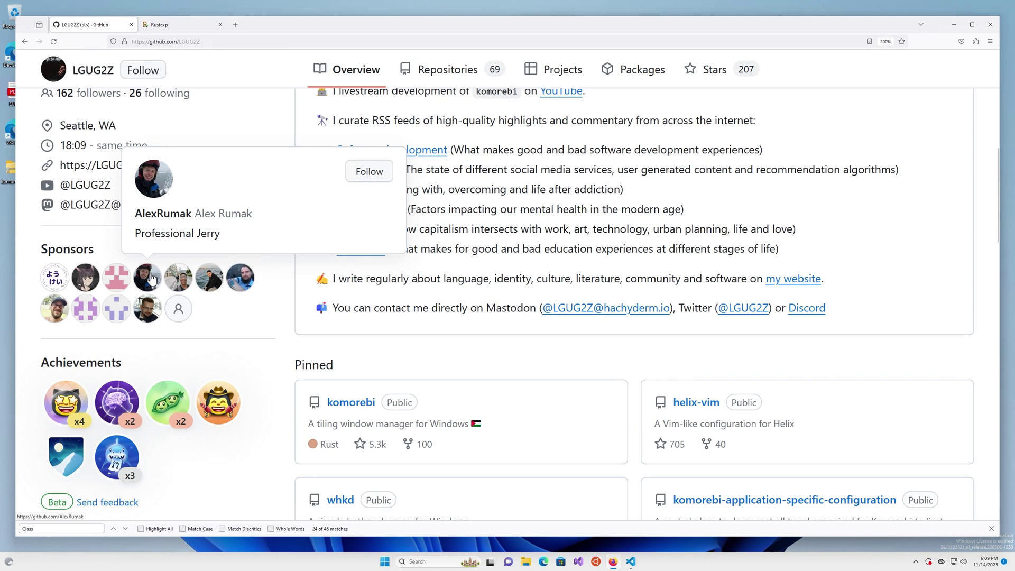
pyautogui.moveTo(119, 280)
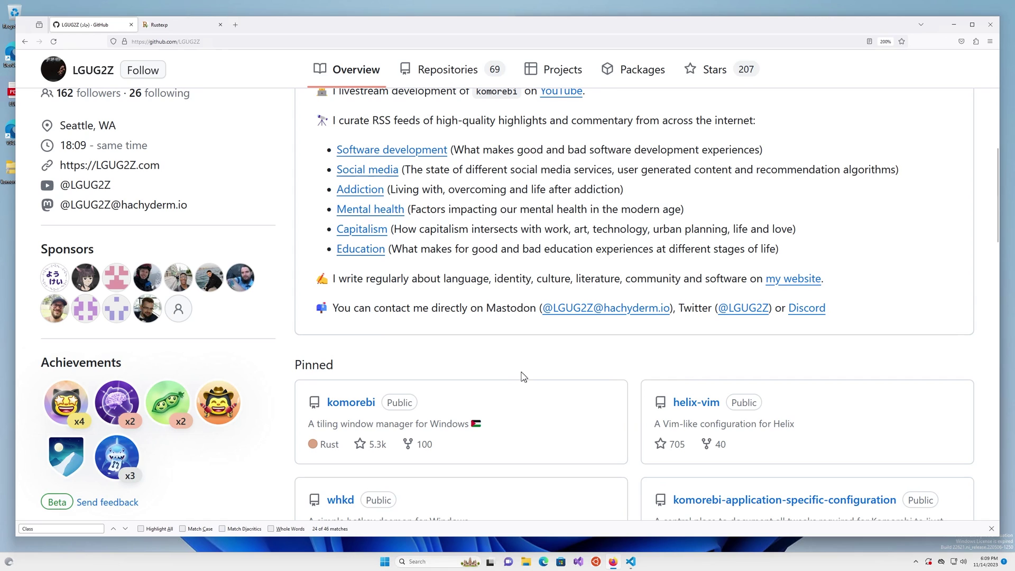
pyautogui.scroll(8, 527, 379)
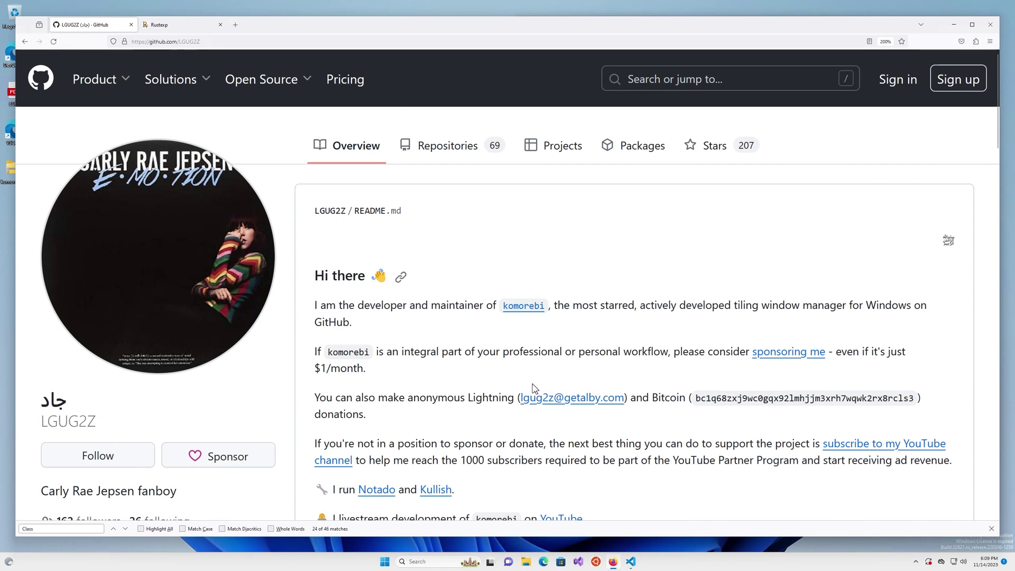
# Step: Open the komorebi repository and its sponsor page, then return to the repository
pyautogui.click(534, 312)
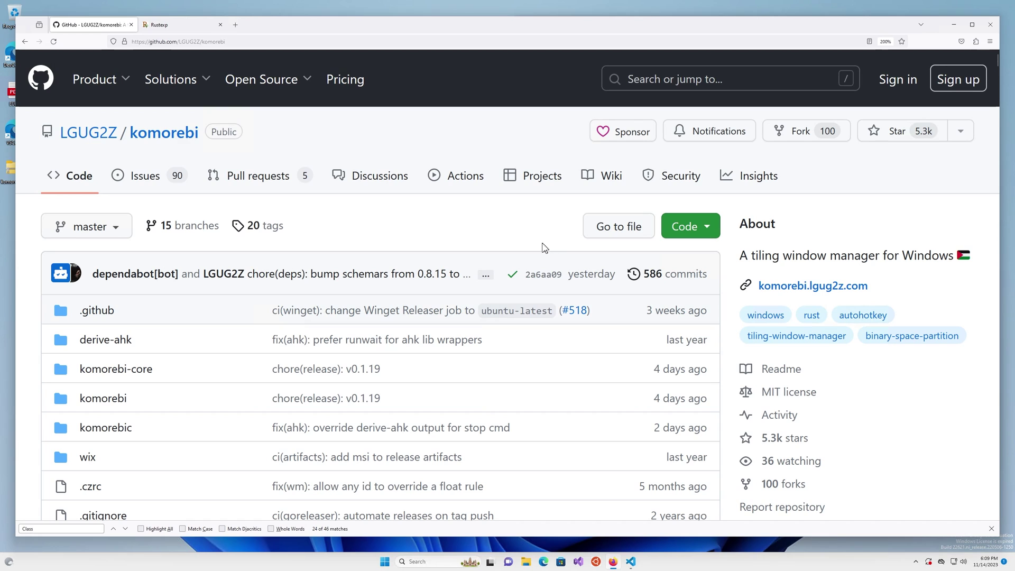
pyautogui.click(624, 131)
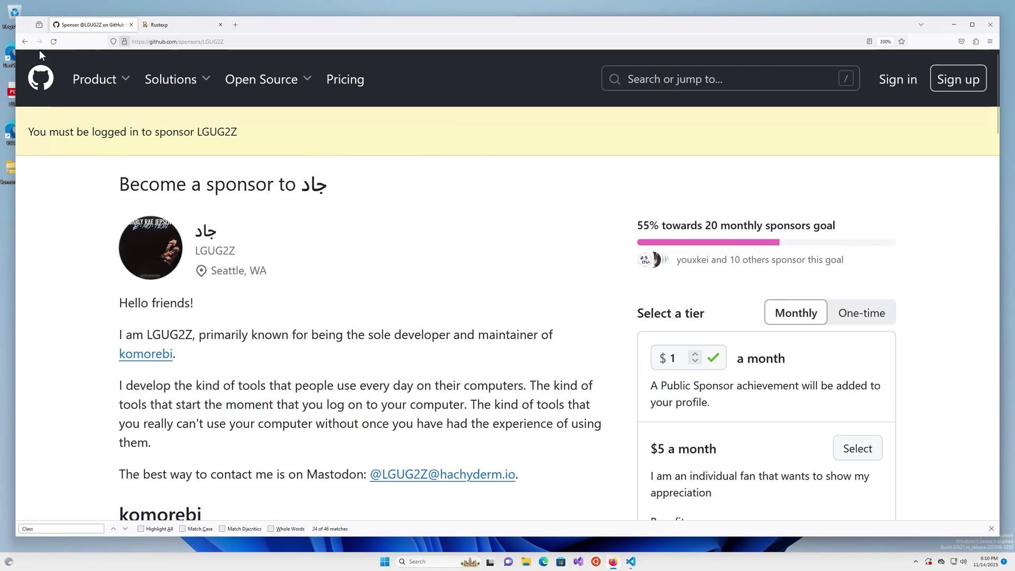
pyautogui.click(25, 41)
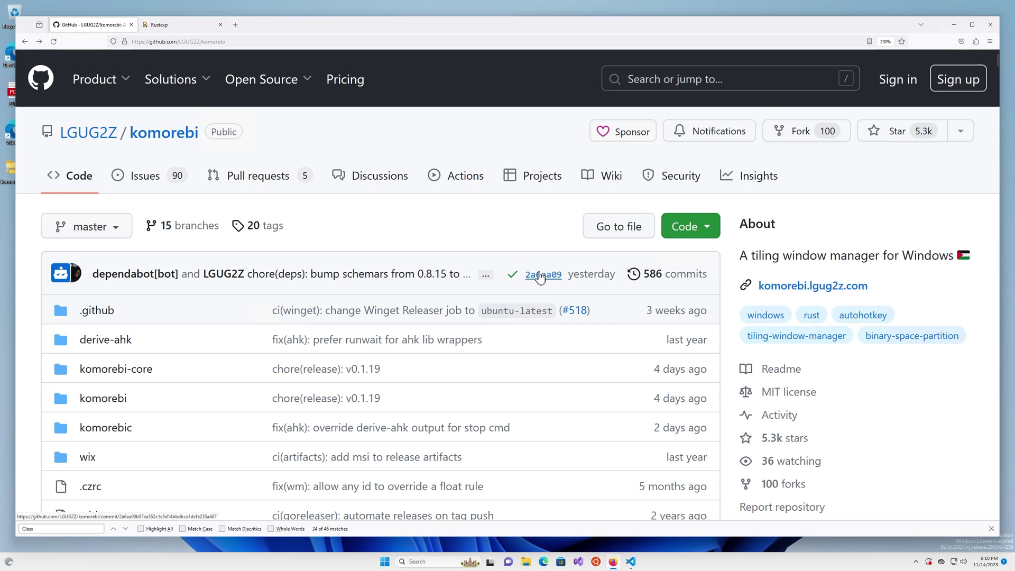
# Step: Go to the developer's GitHub profile and follow its YouTube channel link
pyautogui.scroll(-3, 529, 272)
pyautogui.scroll(-12, 523, 273)
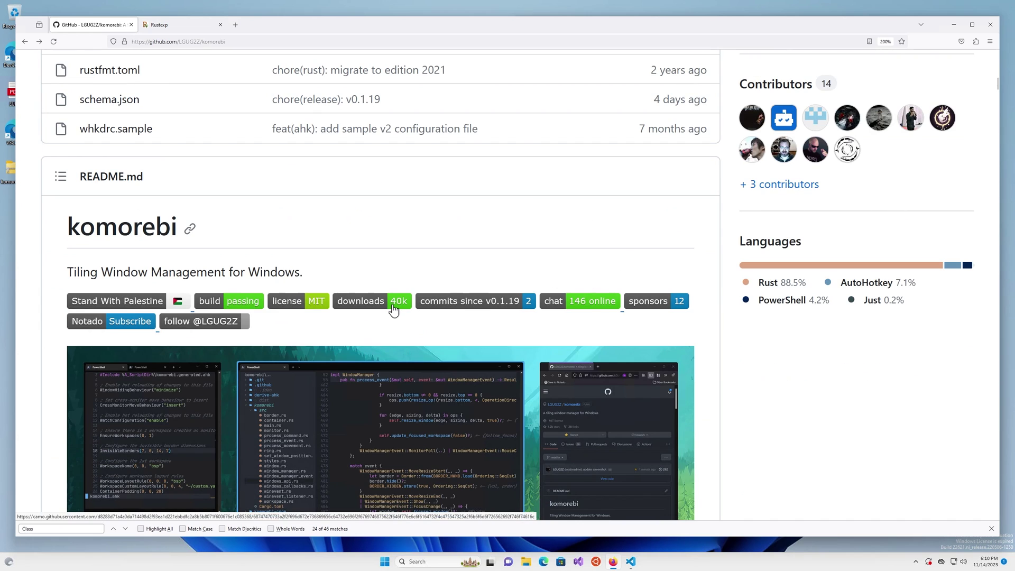
pyautogui.scroll(15, 687, 238)
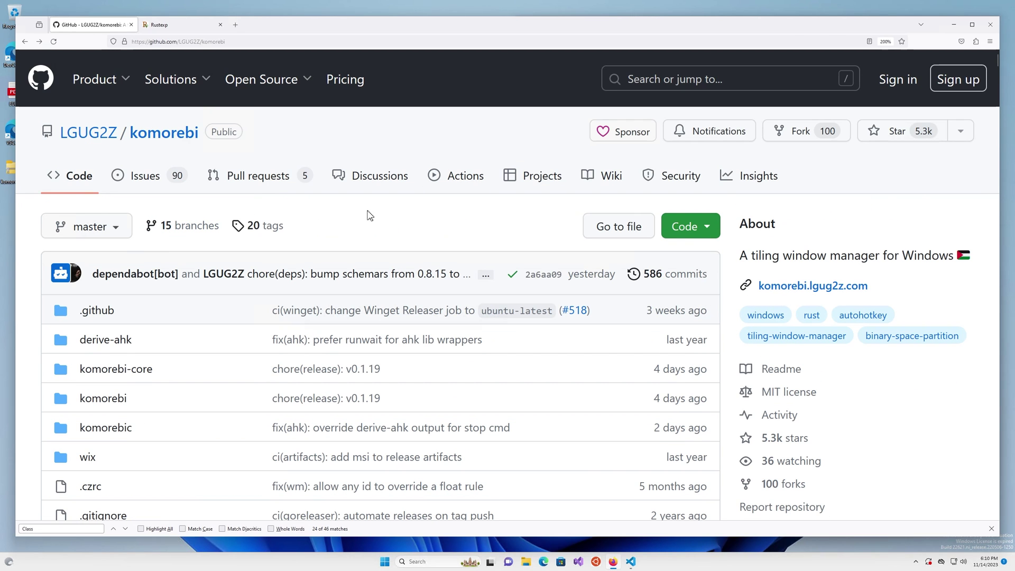
pyautogui.click(108, 133)
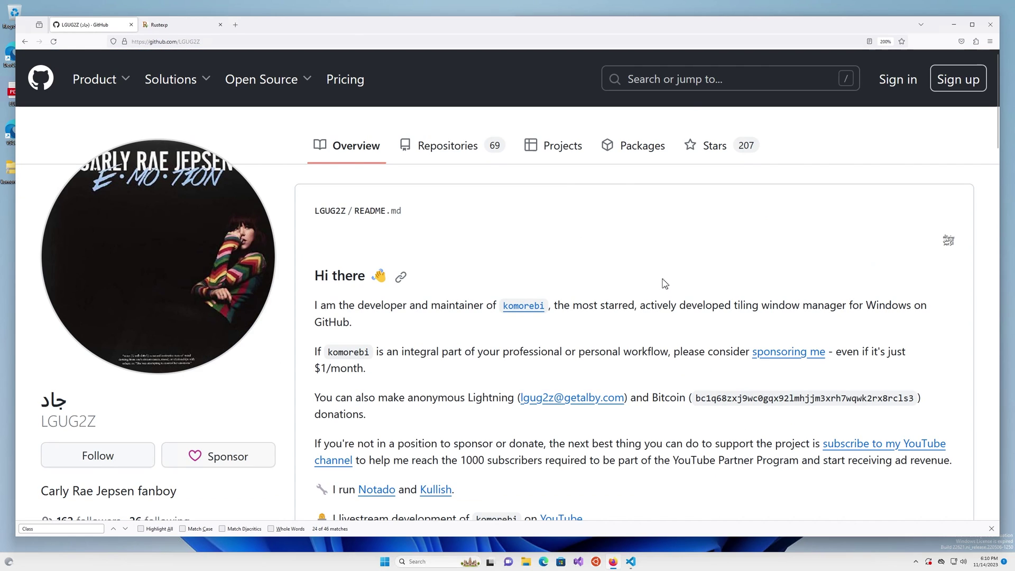
pyautogui.scroll(-5, 665, 284)
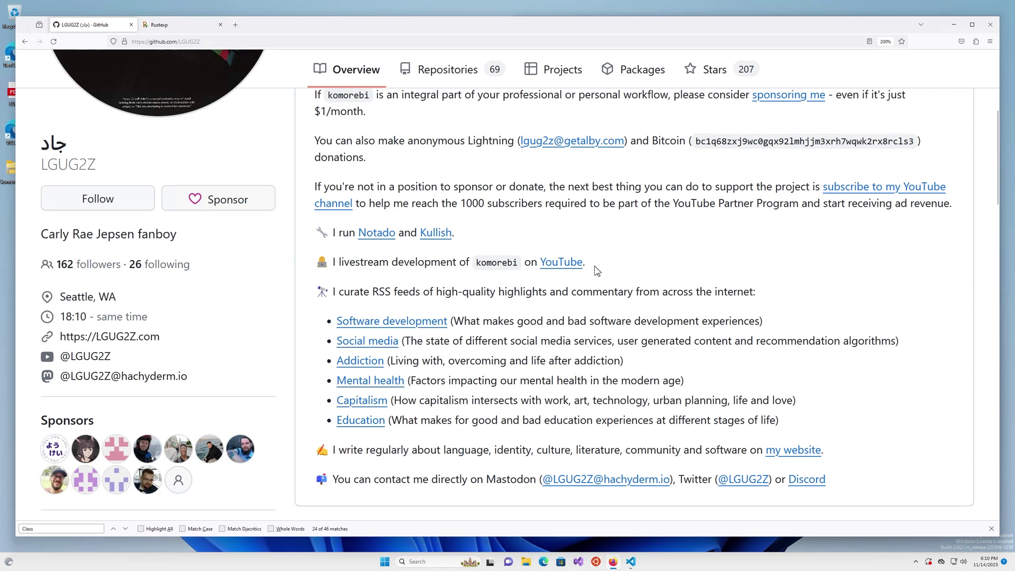
pyautogui.click(567, 263)
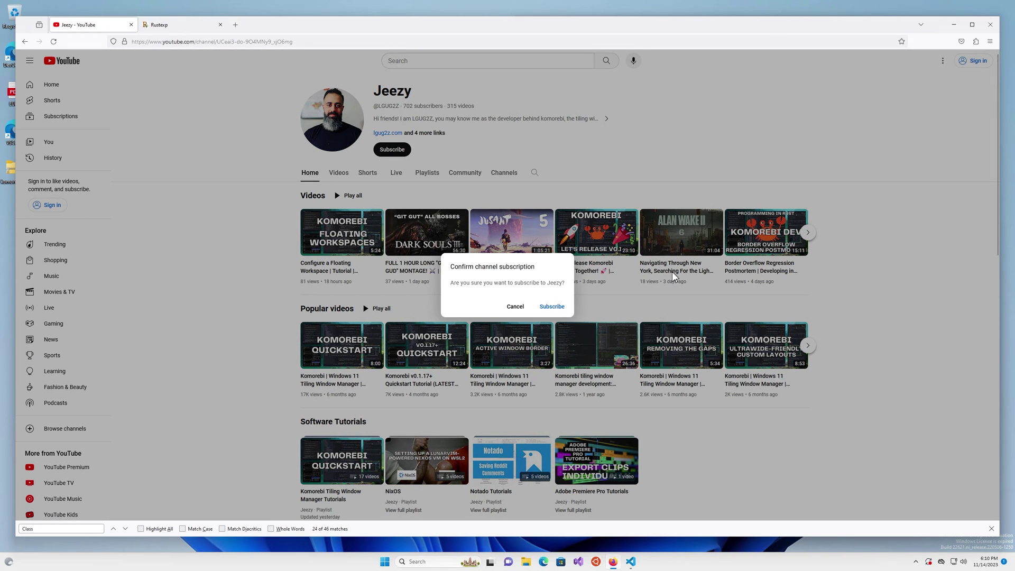
# Step: Zoom YouTube to 133%, cancel the subscription prompt, and select the 702 subscriber count
pyautogui.hotkey('ctrl', '+')
pyautogui.hotkey('ctrl', '+')
pyautogui.hotkey('ctrl', '+')
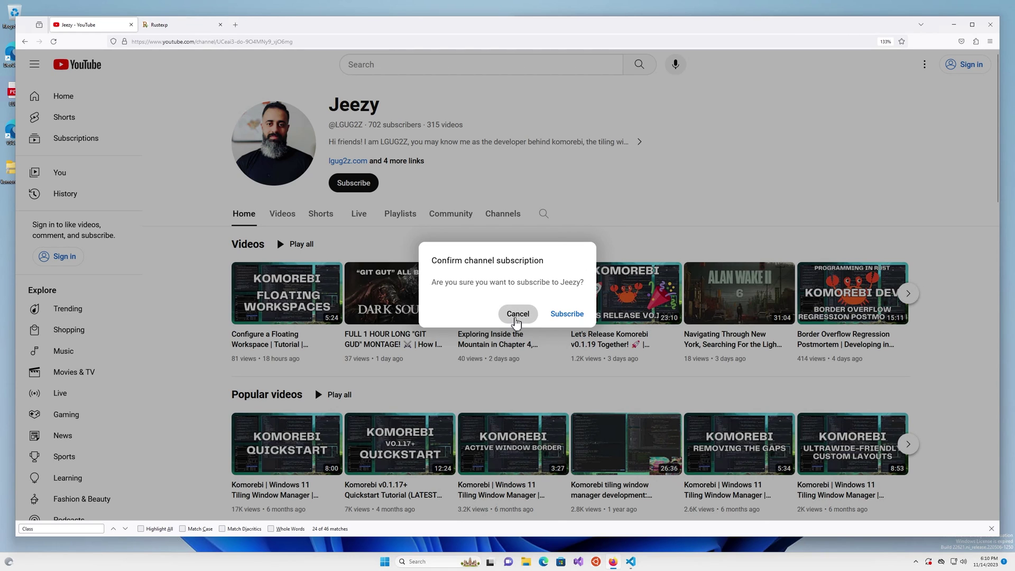
pyautogui.click(518, 313)
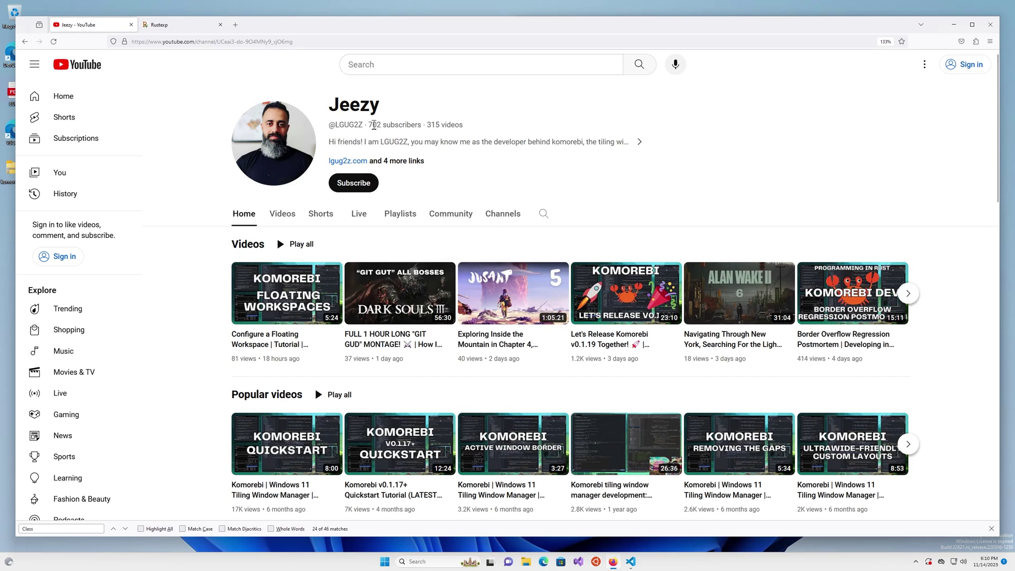
pyautogui.doubleClick(374, 124)
# Step: Browse the channel's videos and playlists, then go back to the GitHub profile
pyautogui.scroll(-1, 957, 177)
pyautogui.scroll(-1, 961, 181)
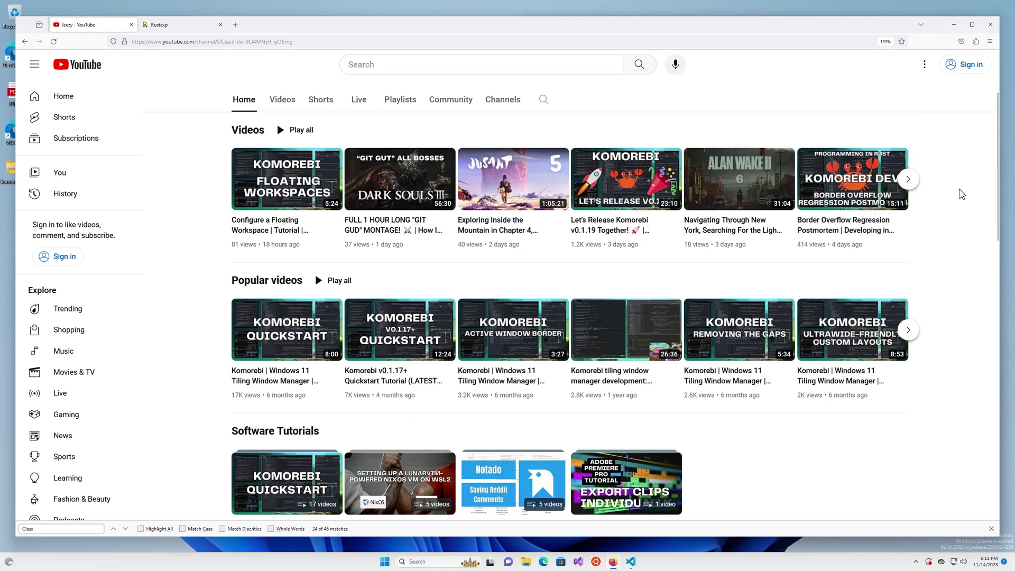
pyautogui.scroll(-1, 982, 194)
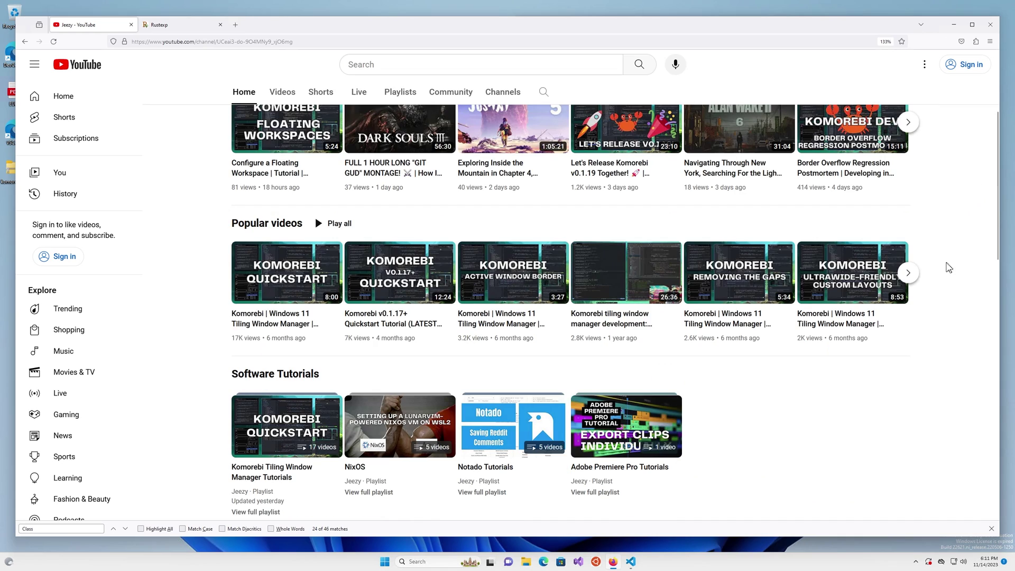
pyautogui.scroll(-4, 840, 362)
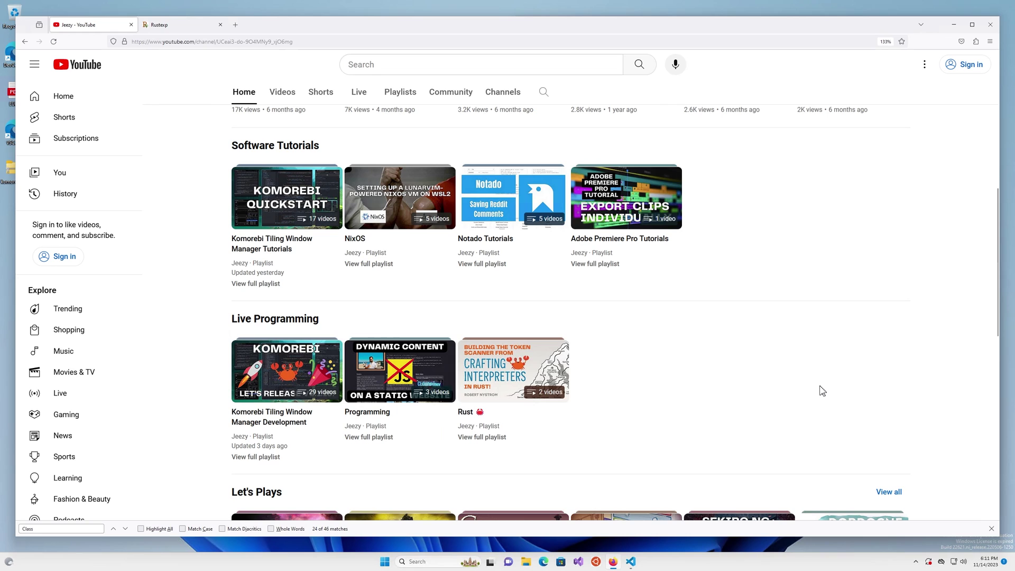
pyautogui.scroll(7, 836, 384)
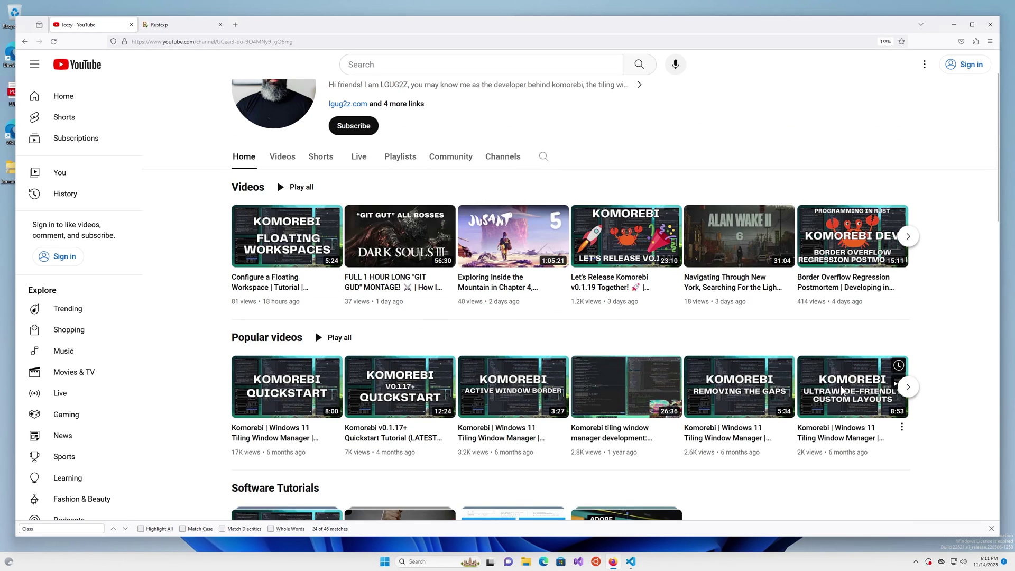
pyautogui.doubleClick(374, 127)
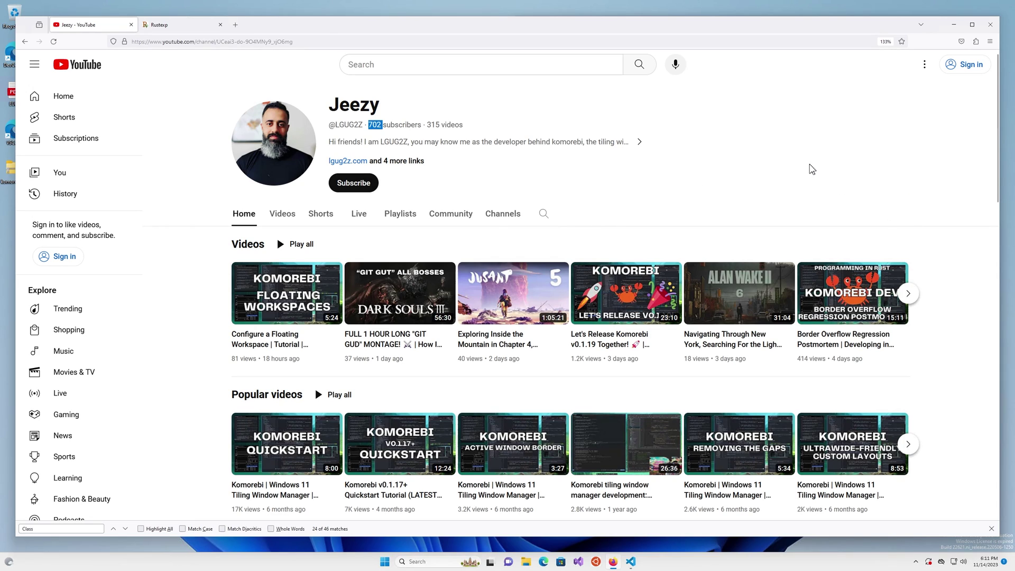
pyautogui.click(801, 194)
pyautogui.click(25, 41)
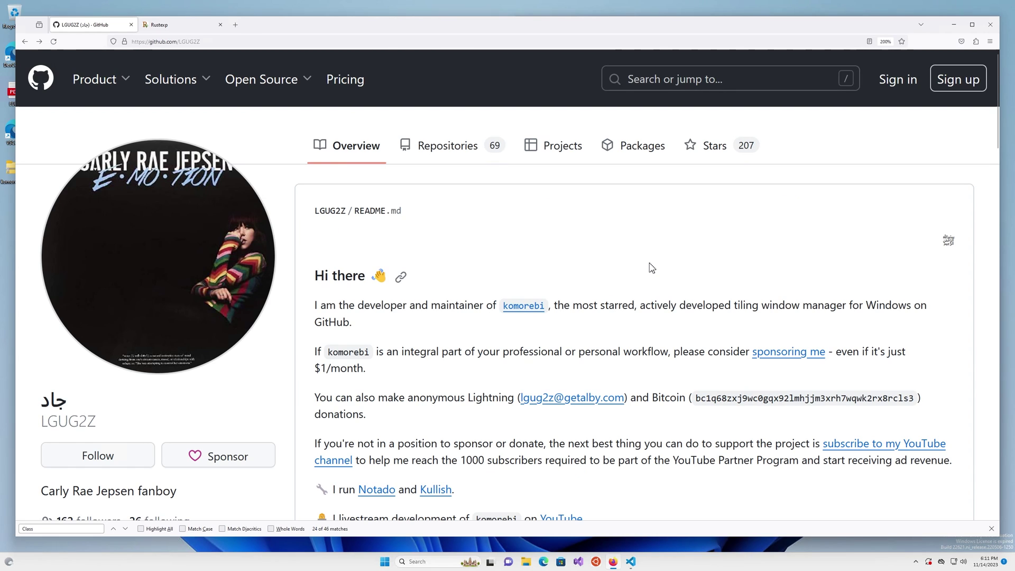
pyautogui.scroll(-2, 647, 263)
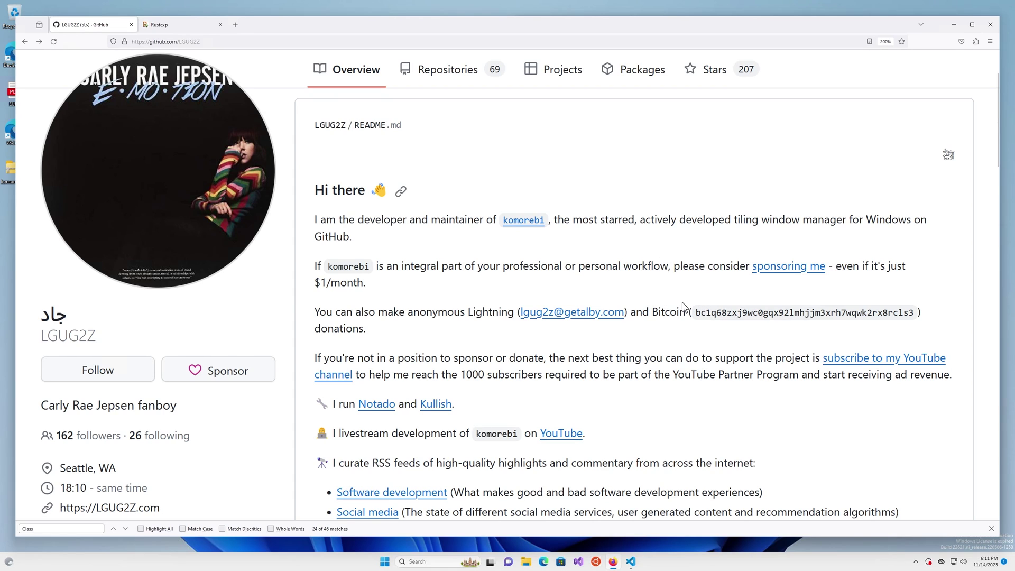
pyautogui.scroll(-2, 688, 311)
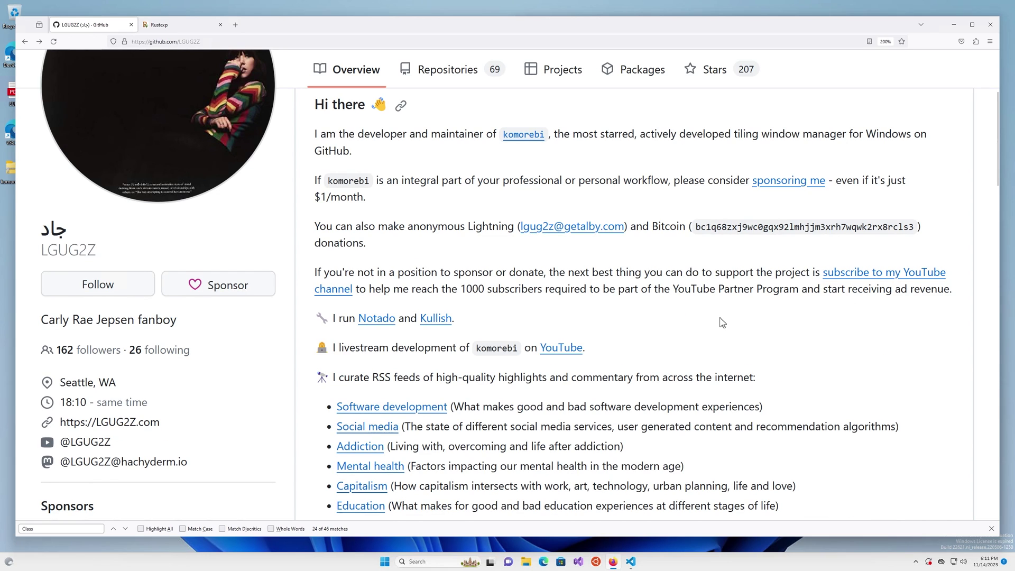
pyautogui.scroll(2, 720, 318)
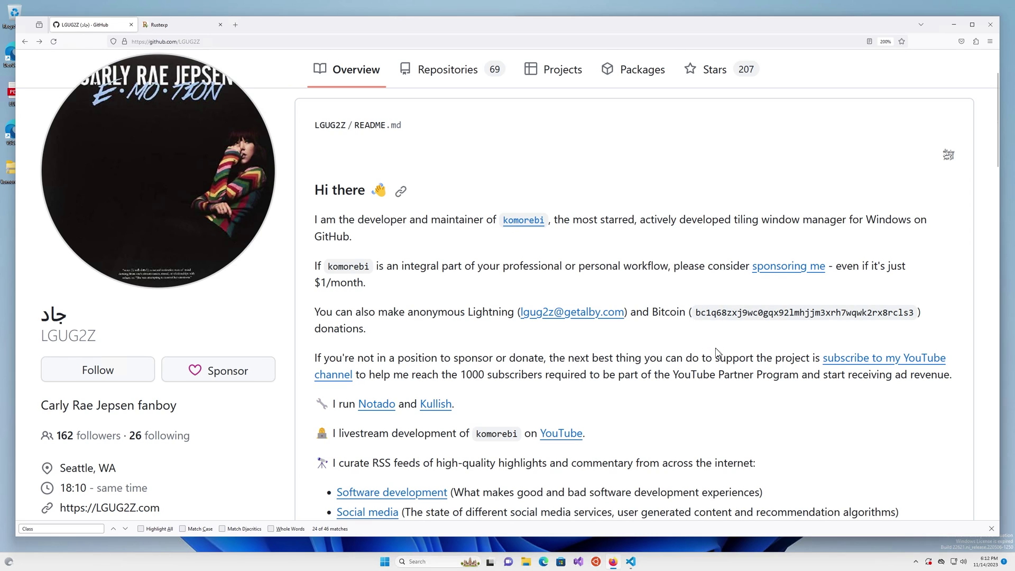
pyautogui.scroll(-2, 708, 343)
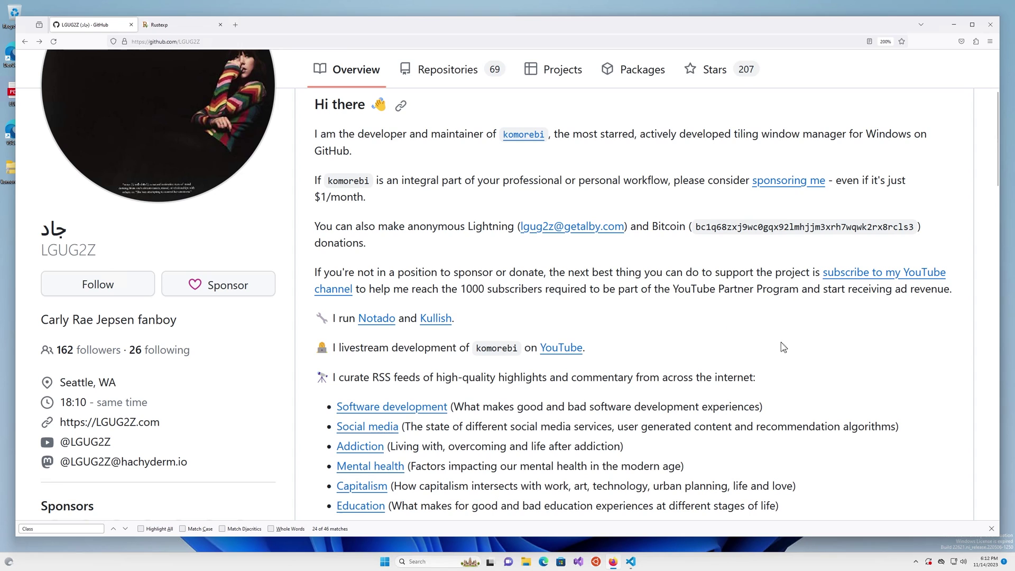
pyautogui.scroll(-2, 814, 355)
pyautogui.keyDown('ctrl'); pyautogui.scroll(-6, 807, 348); pyautogui.keyUp('ctrl')
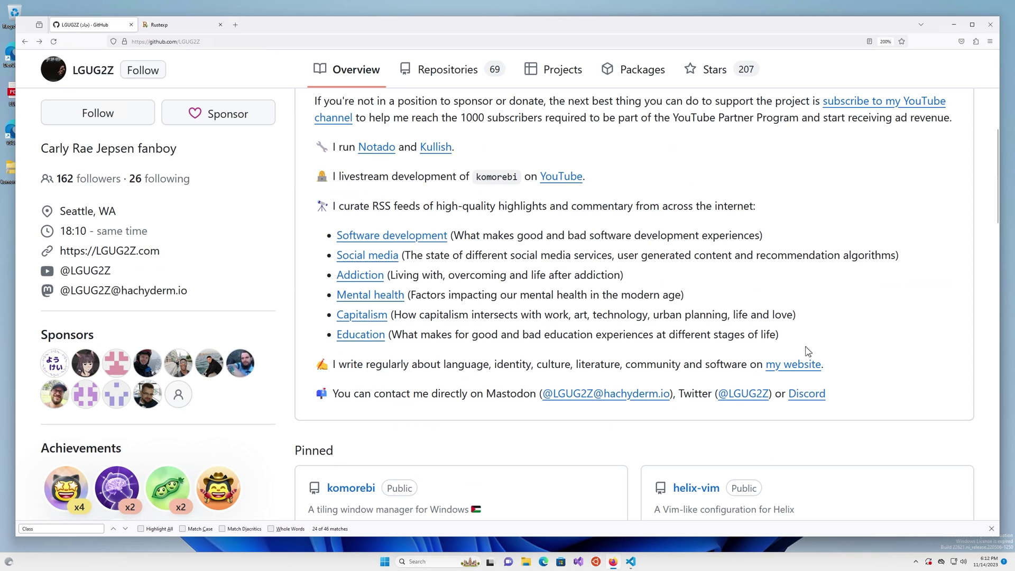
pyautogui.scroll(-2, 804, 351)
pyautogui.scroll(2, 804, 351)
pyautogui.keyDown('ctrl'); pyautogui.scroll(6, 805, 346); pyautogui.keyUp('ctrl')
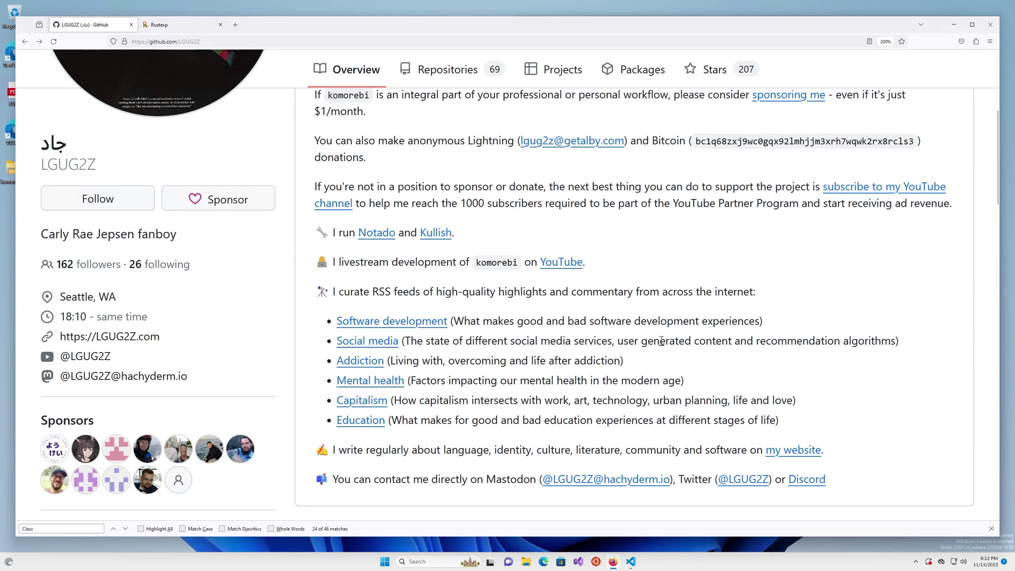
pyautogui.scroll(3, 670, 340)
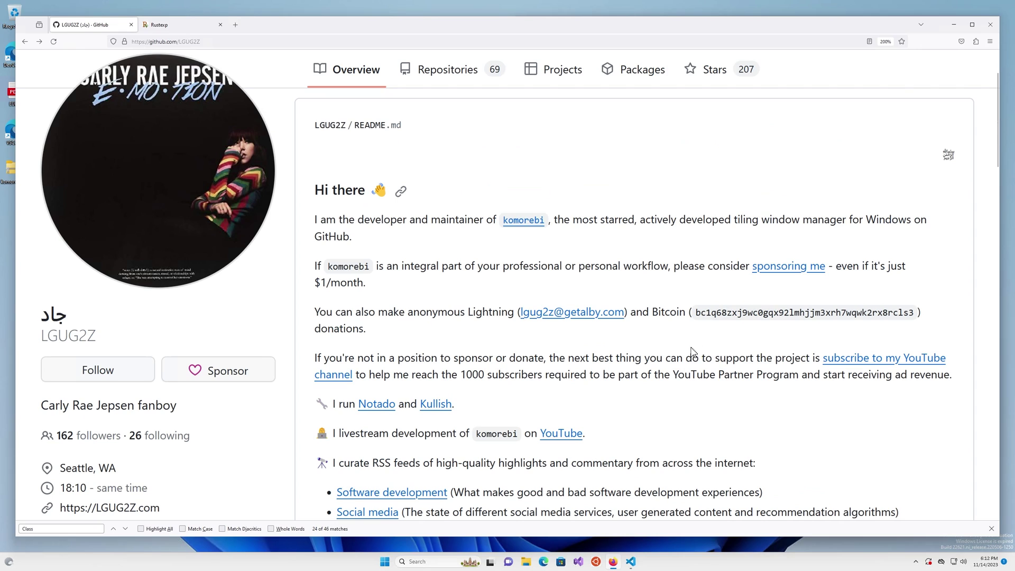
pyautogui.scroll(2, 692, 346)
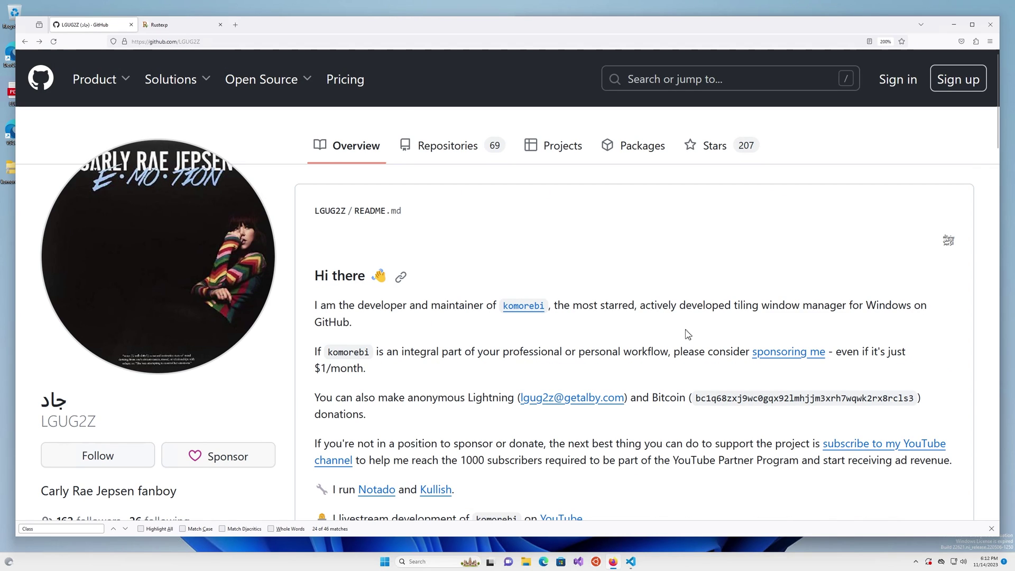
# Step: Open the komorebi repository from the profile README and scroll to its README
pyautogui.click(526, 306)
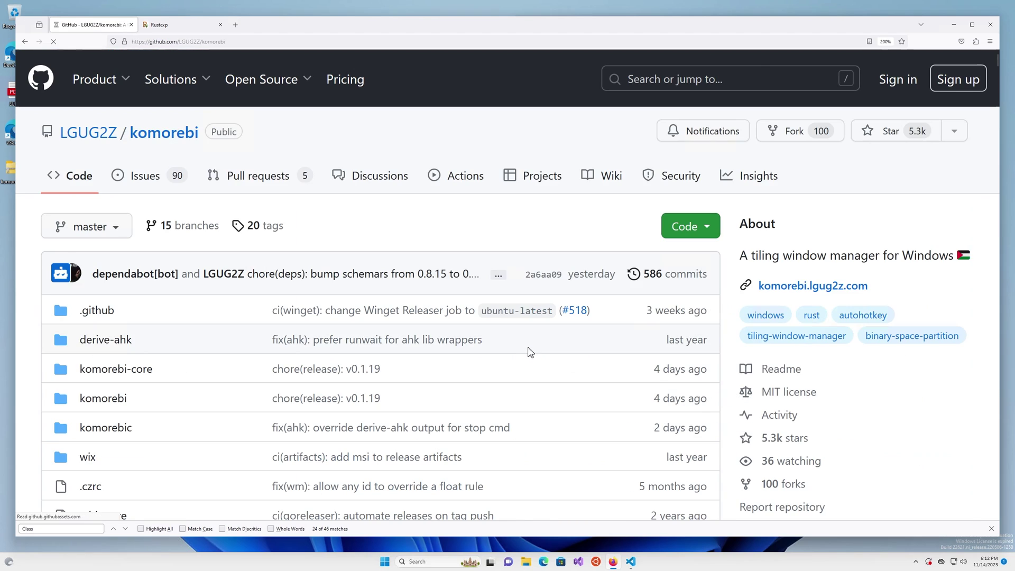
pyautogui.scroll(-10, 530, 352)
pyautogui.scroll(-5, 533, 357)
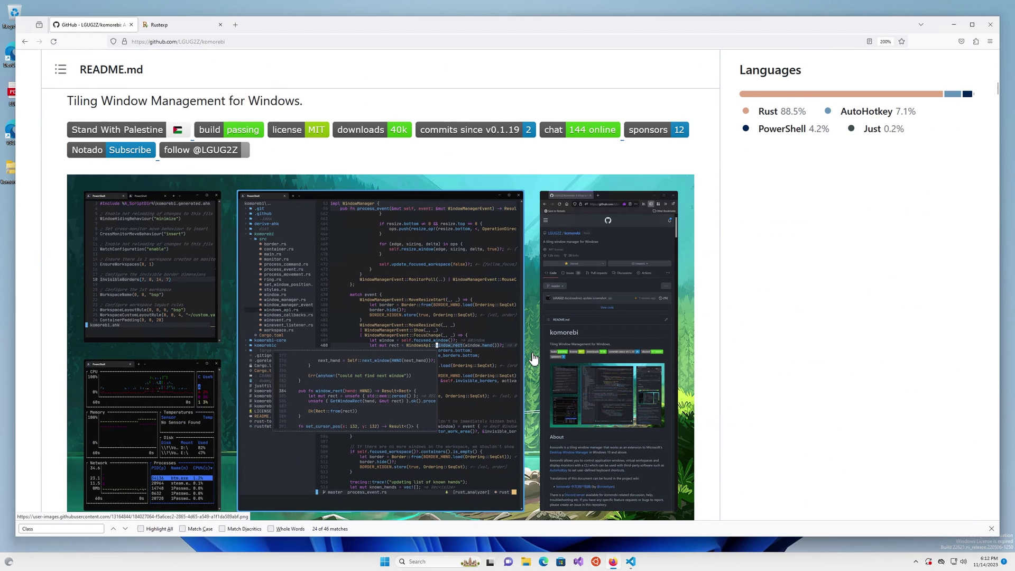
pyautogui.scroll(2, 533, 358)
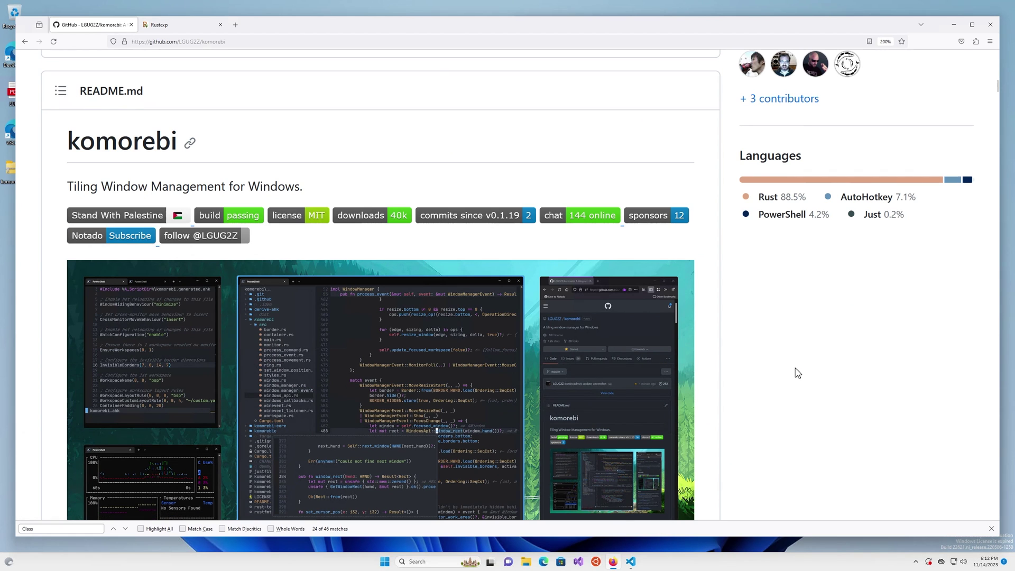